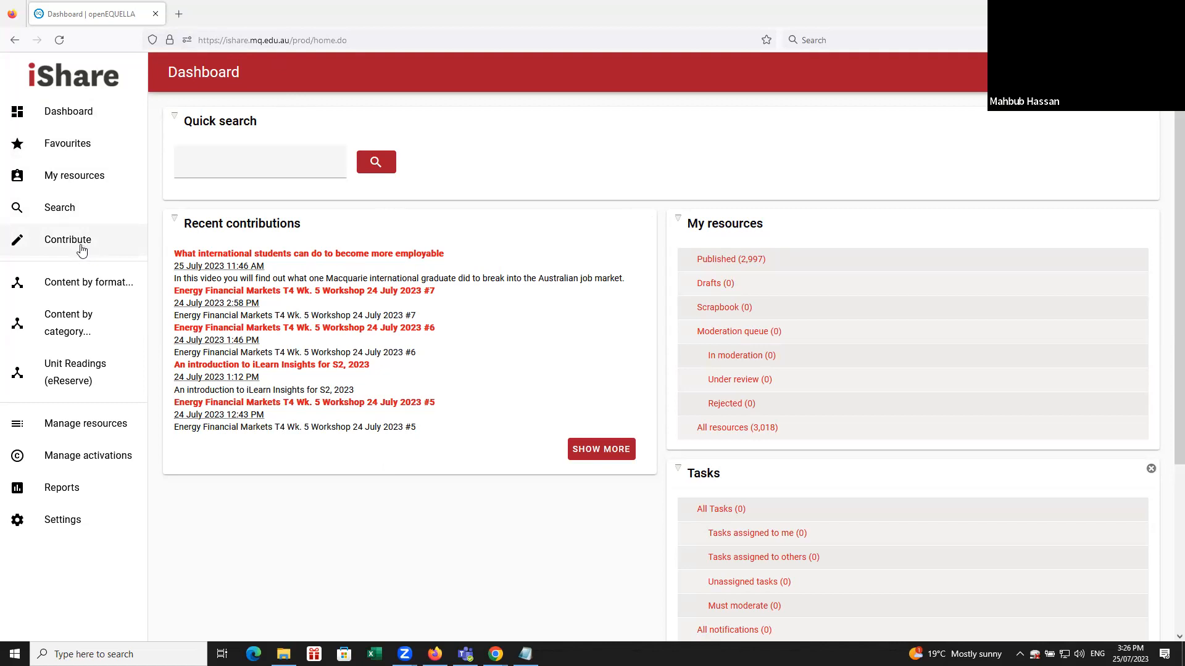
# Start a new contribution in the Learning and Teaching Resources collection.
pyautogui.click(68, 239)
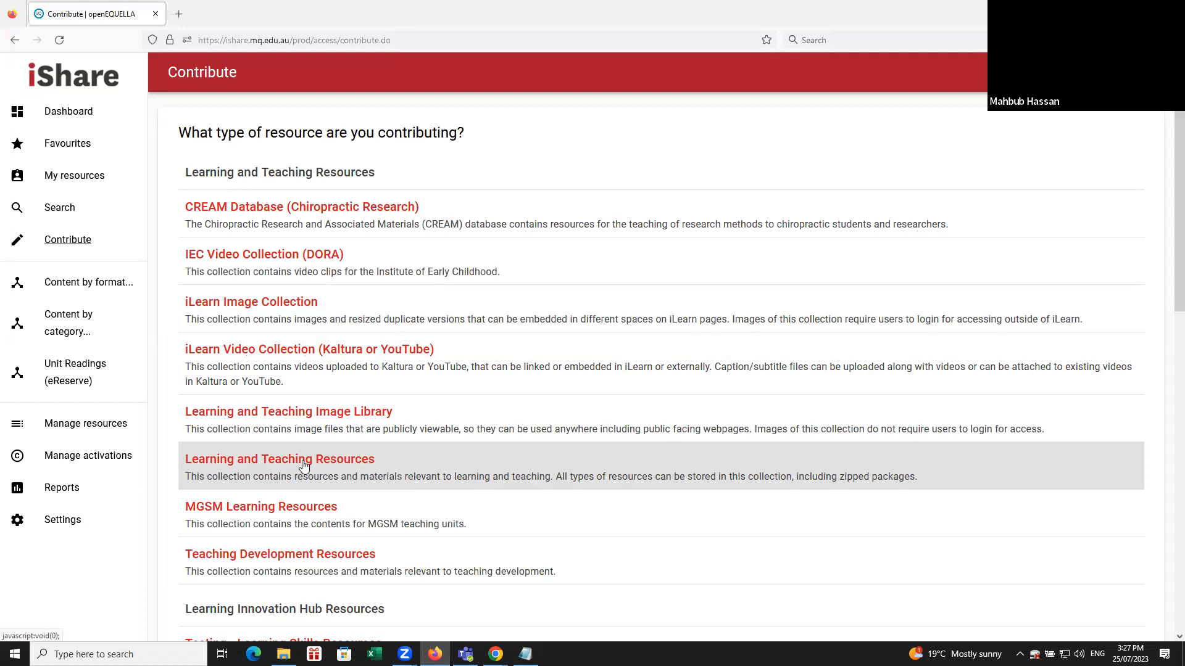
pyautogui.click(303, 459)
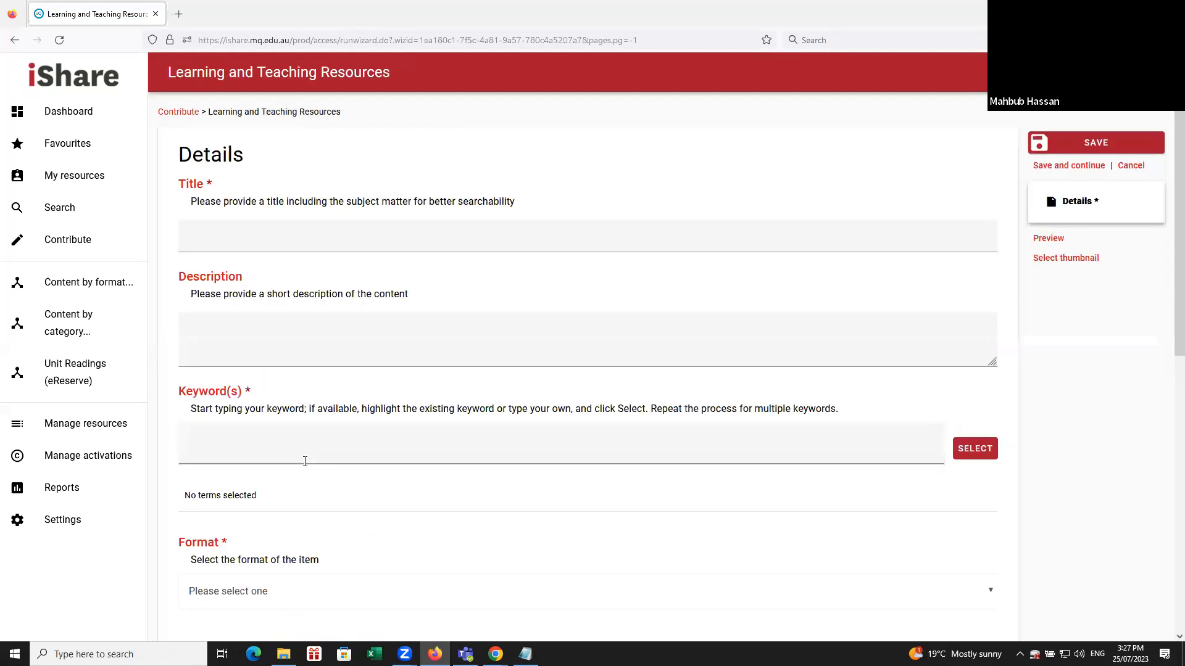
# Fill in the resource title as "Lecture materials and slides for COMP2050 Software Engineering", copied from the prepared text.
pyautogui.click(251, 240)
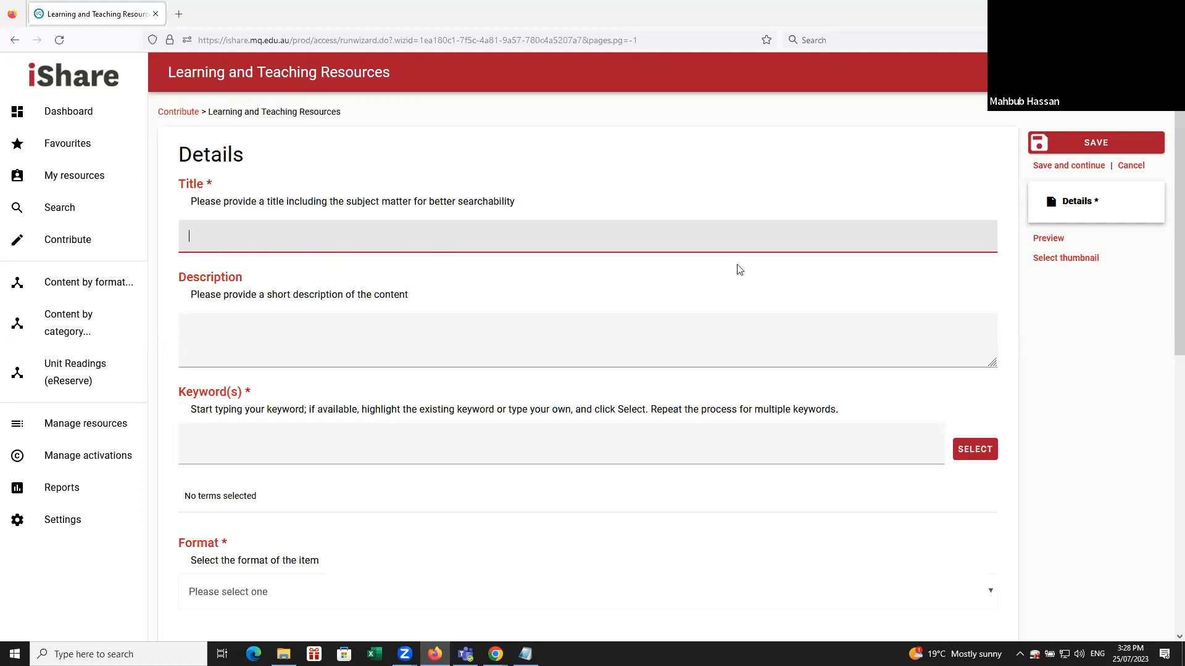
pyautogui.hotkey('alt', 'Tab')
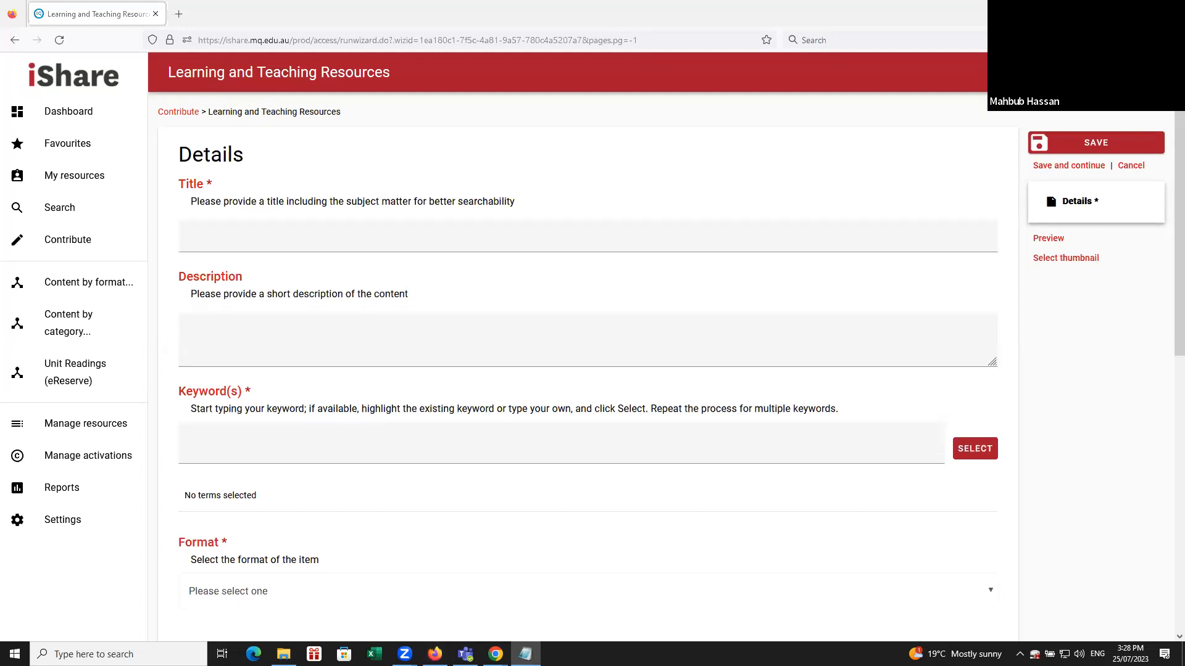
pyautogui.hotkey('alt', 'Tab')
pyautogui.click(376, 233)
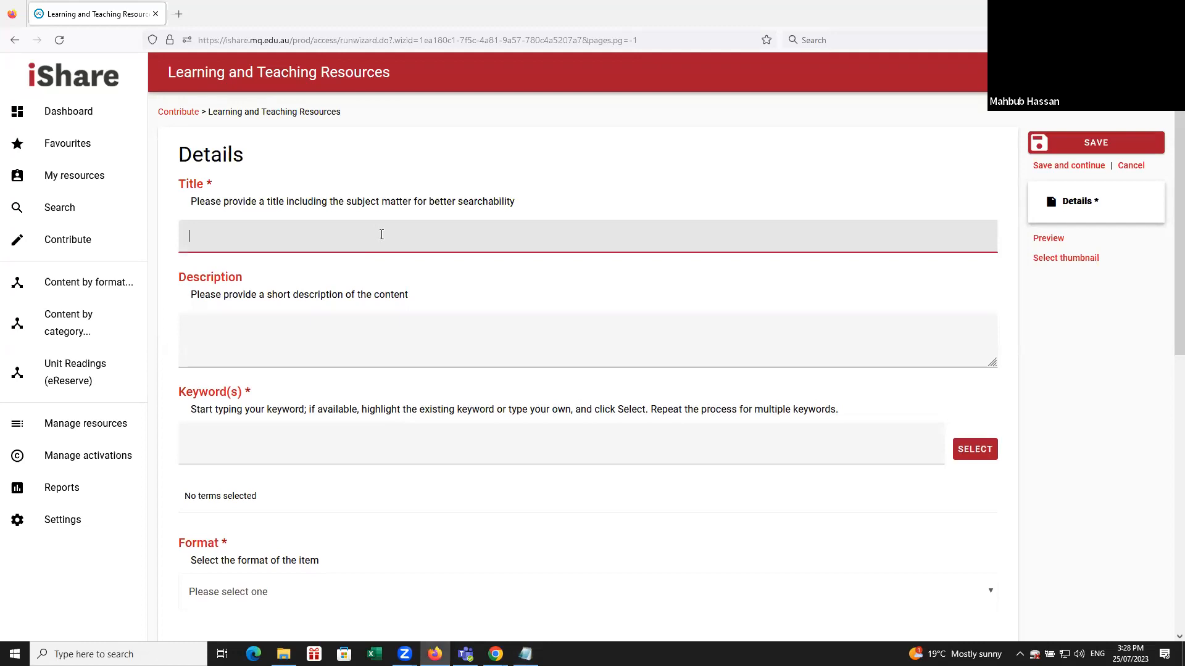
pyautogui.write('Lecture materials and slides for COMP2050 Software Engineering')
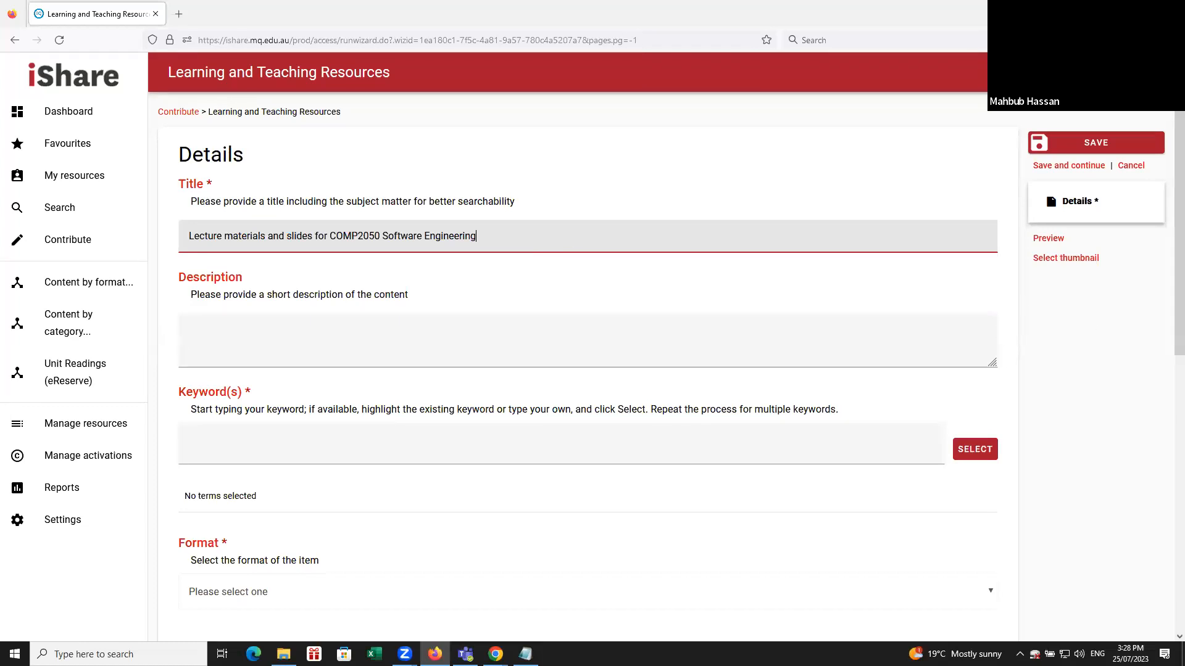
# Fill in the description as "This item contains all lecture materials and files for COMP2050 Software Engineering".
pyautogui.hotkey('alt', 'Tab')
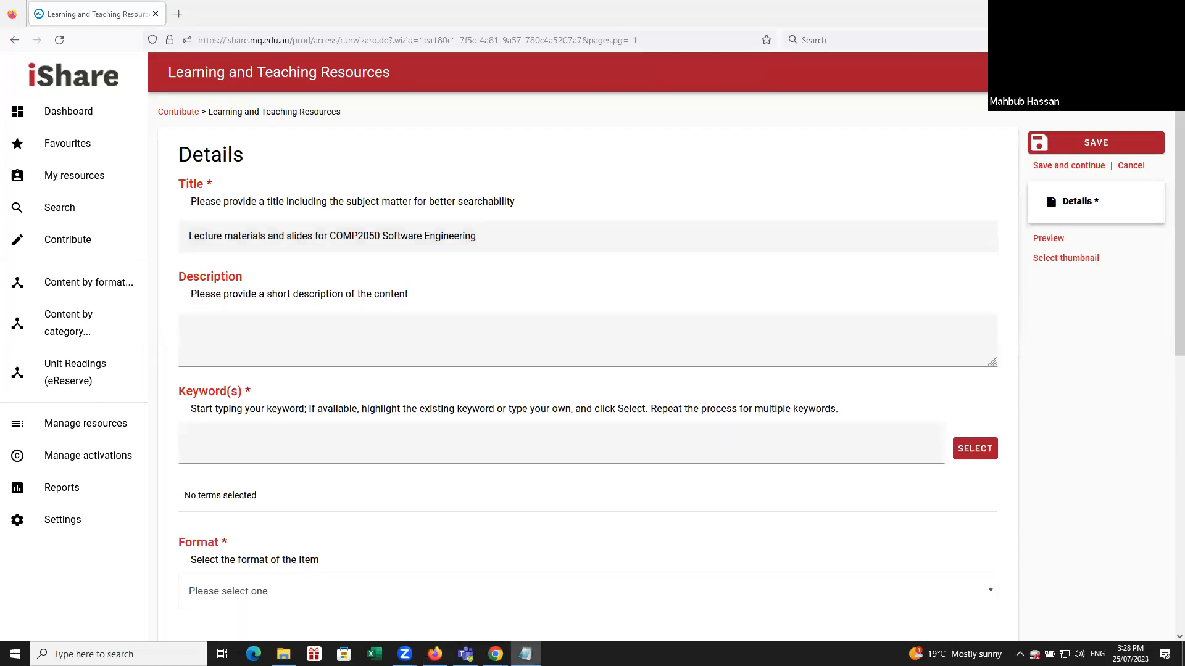
pyautogui.click(484, 353)
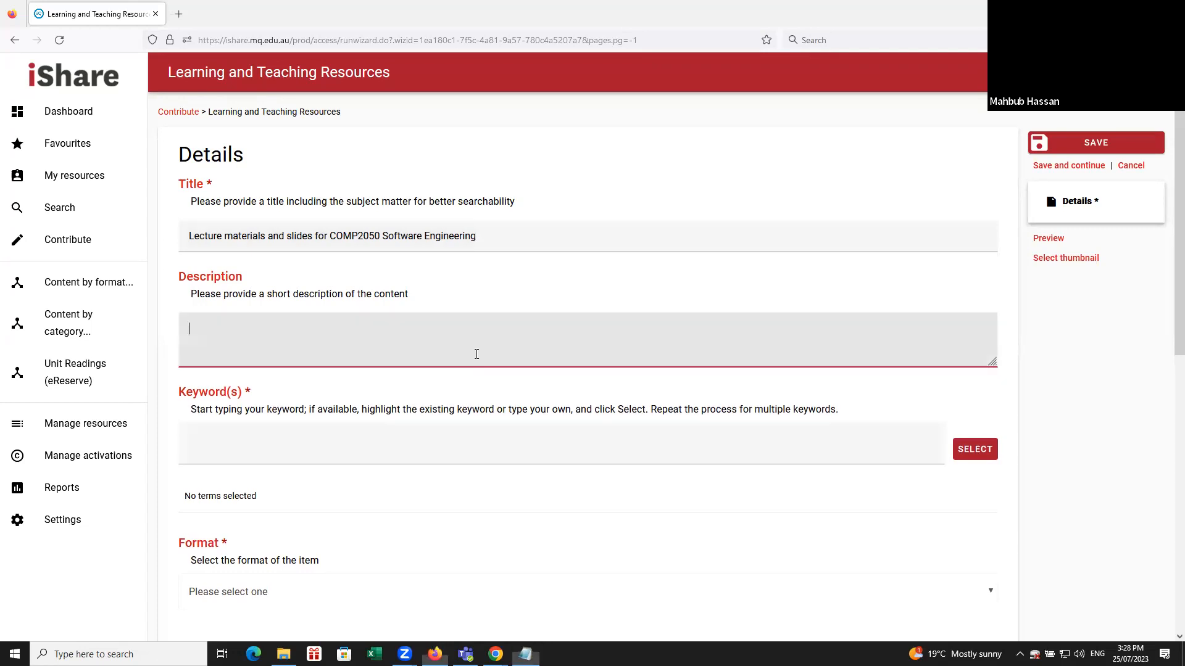
pyautogui.write('This item contains all lecture materials and files for COMP2050 Software Engineering')
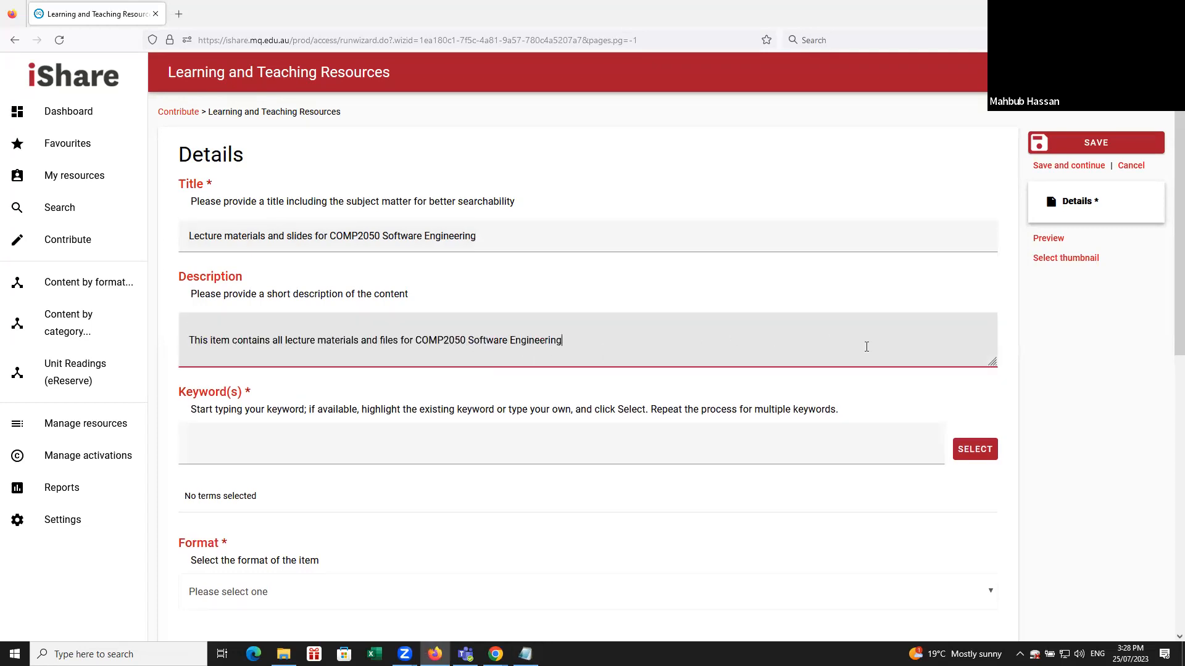
# Add the existing keywords Software and Engineering to the resource.
pyautogui.scroll(-1, 862, 351)
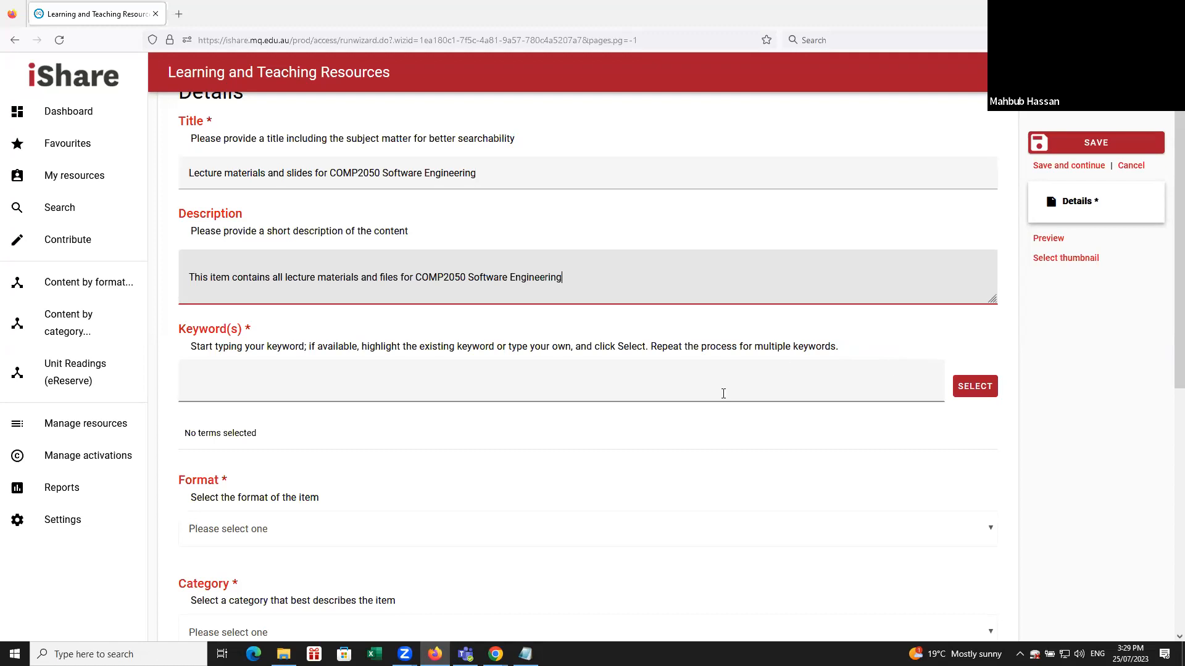
pyautogui.click(362, 370)
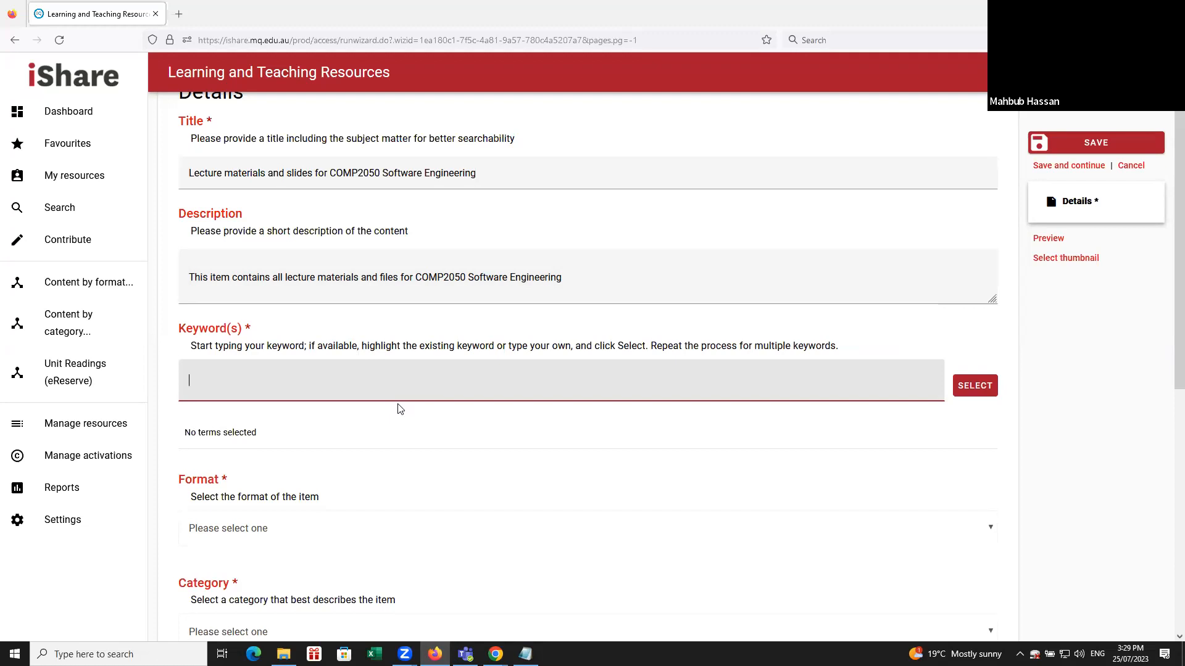
pyautogui.write('soft')
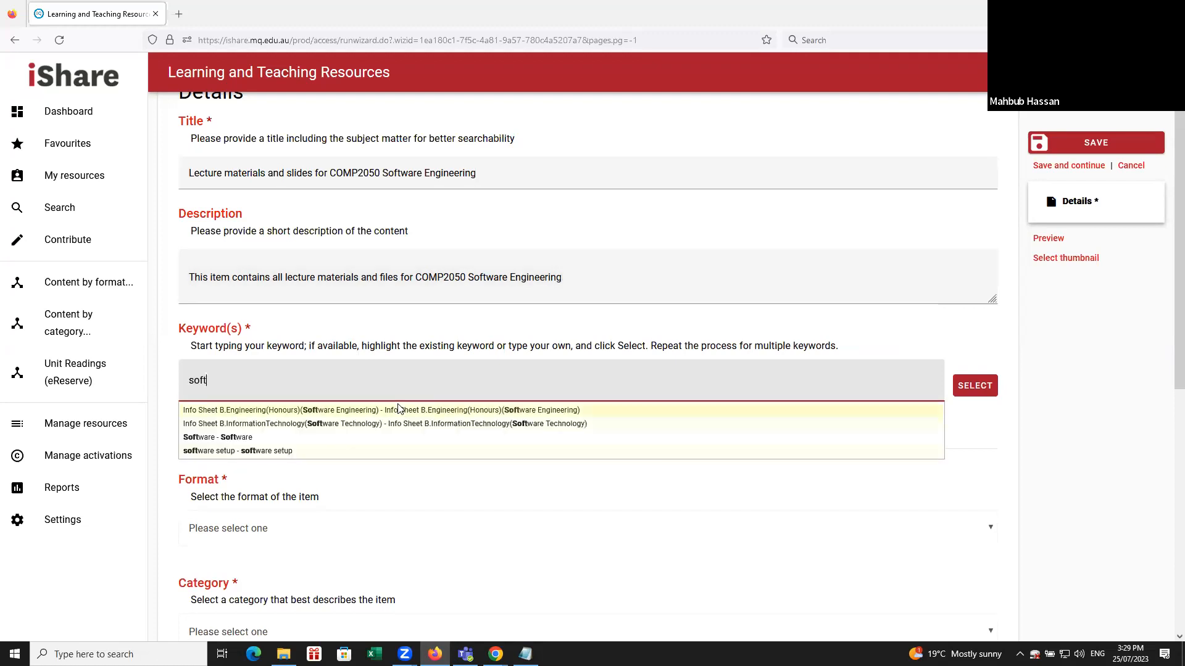
pyautogui.click(217, 438)
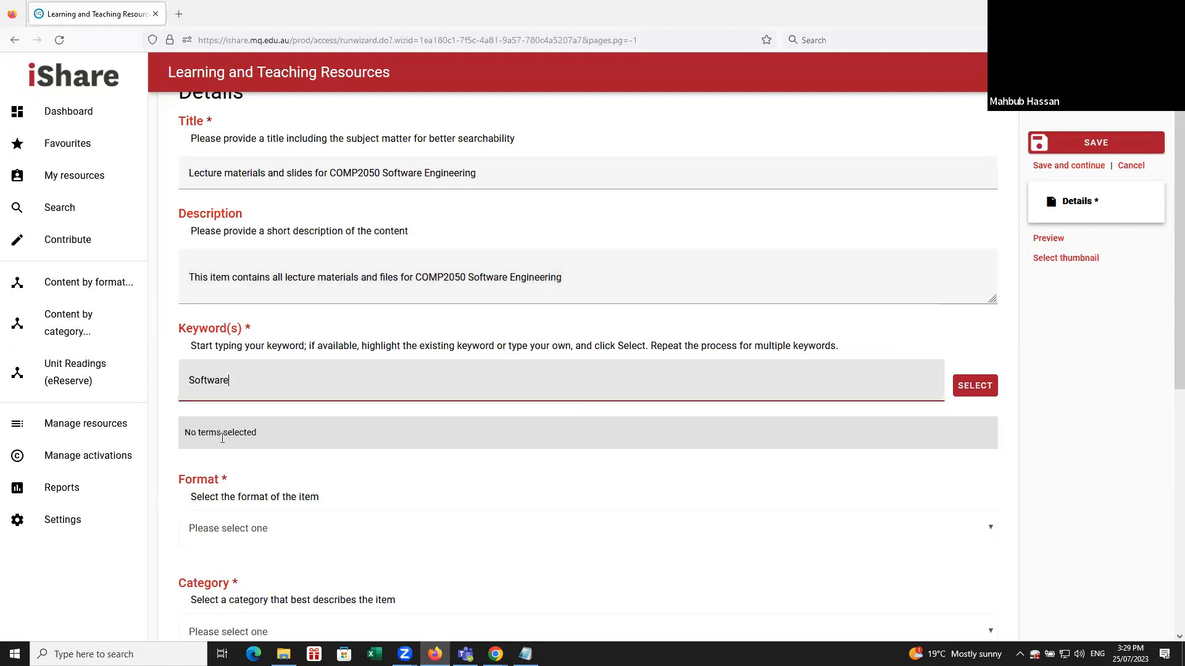
pyautogui.press('Return')
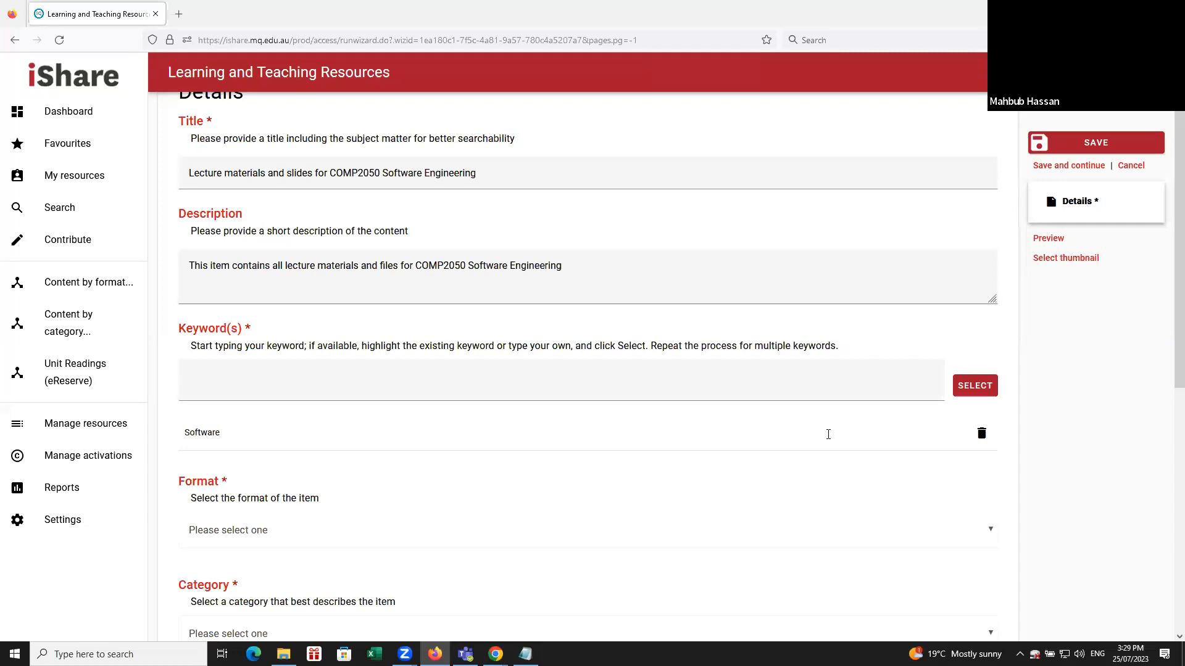
pyautogui.click(292, 383)
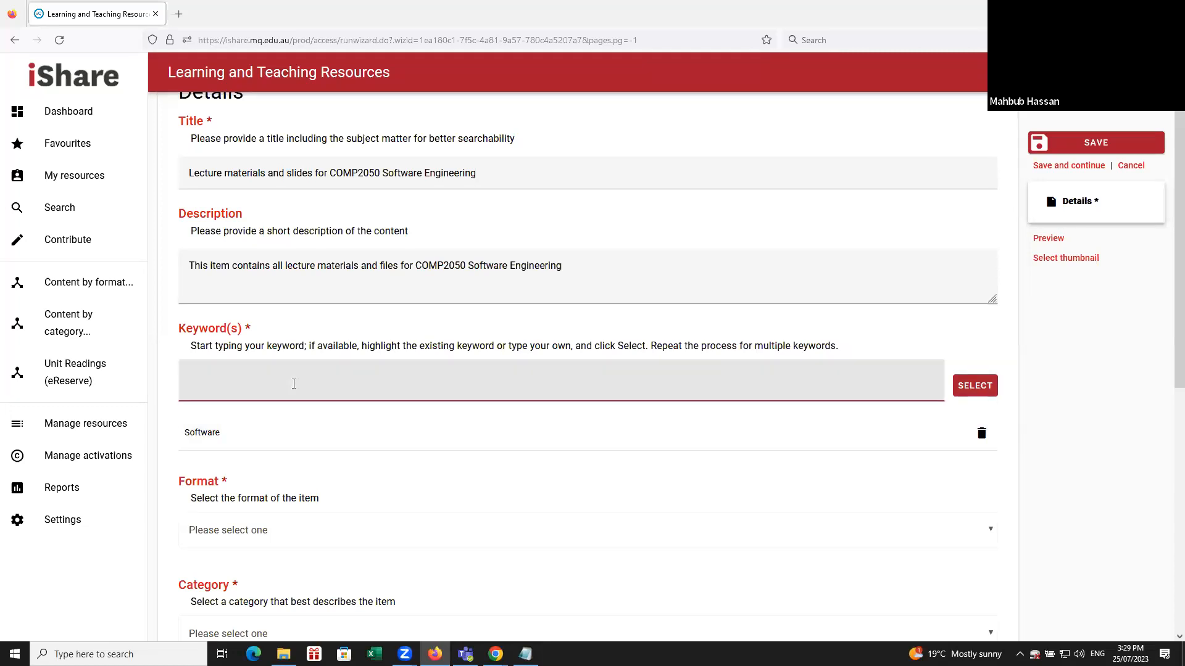
pyautogui.write('engin')
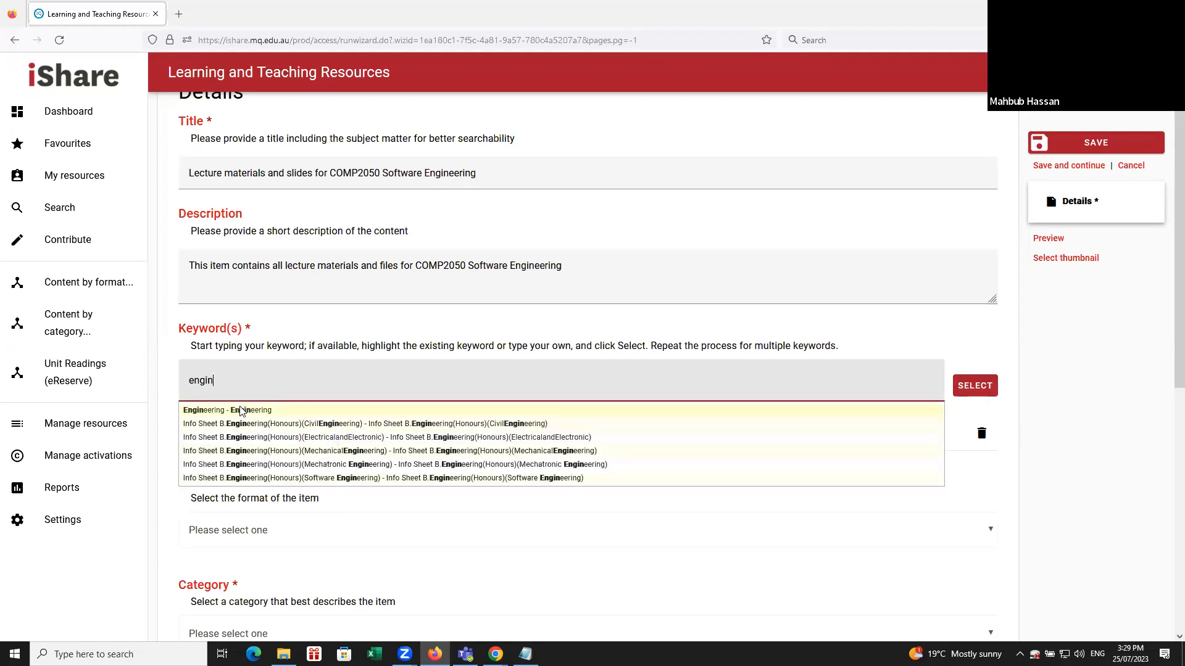
pyautogui.click(245, 411)
pyautogui.press('Return')
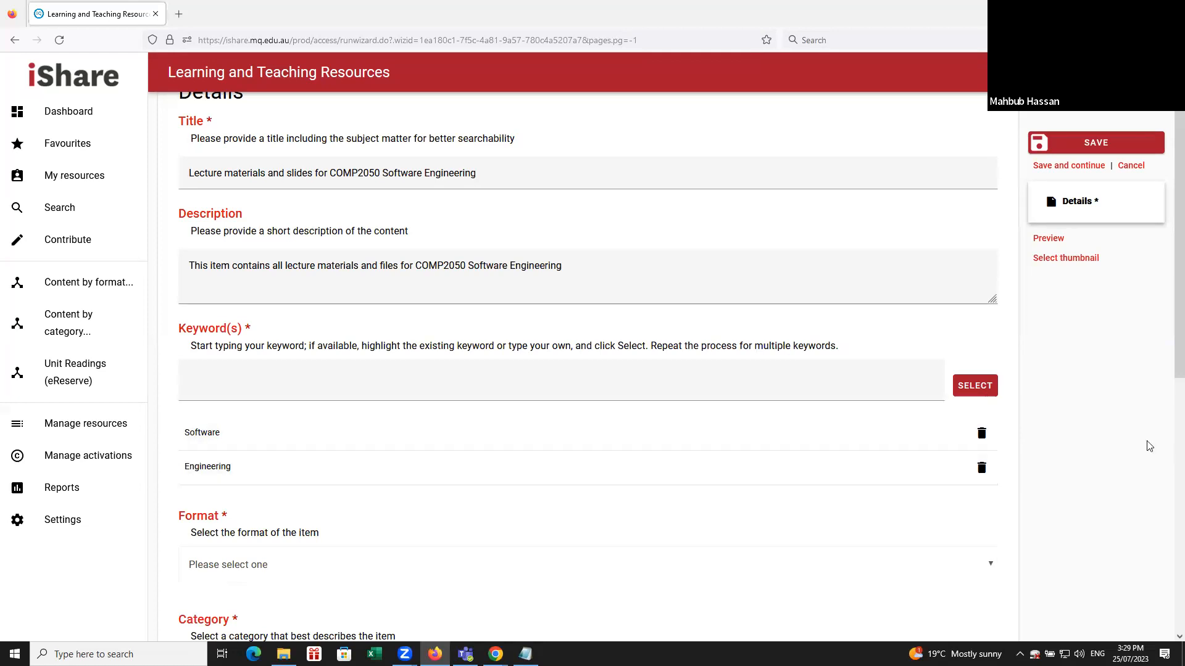
# Set the item's format to Zipped package.
pyautogui.scroll(-3, 1134, 435)
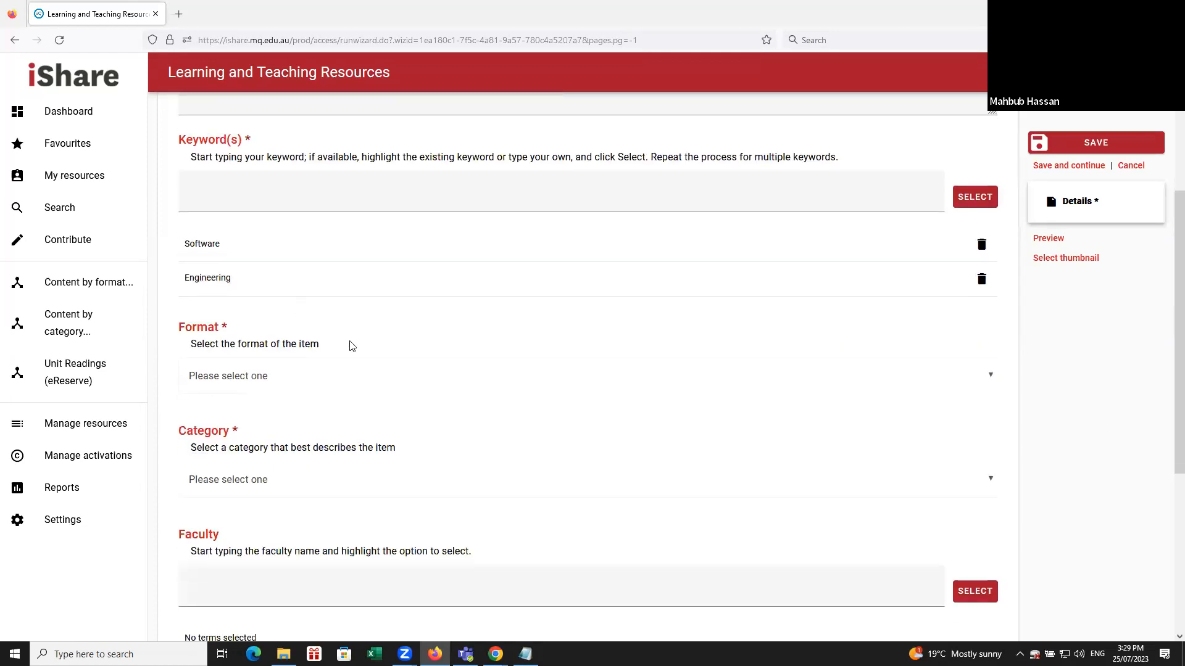
pyautogui.click(261, 374)
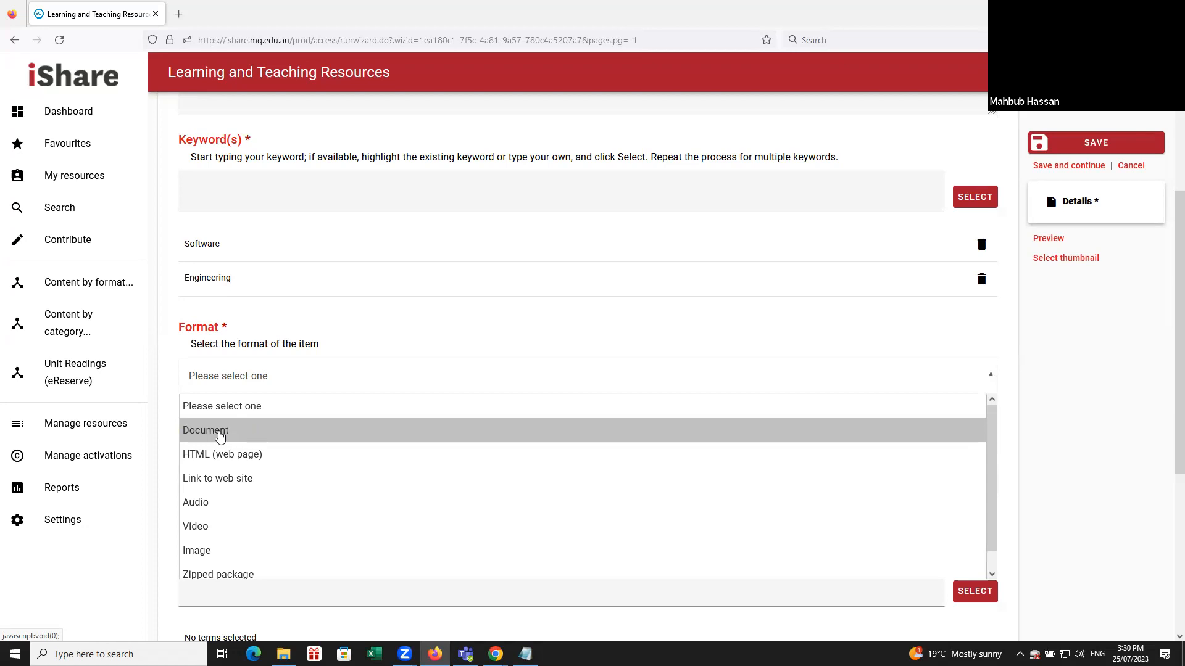
pyautogui.scroll(-1, 249, 431)
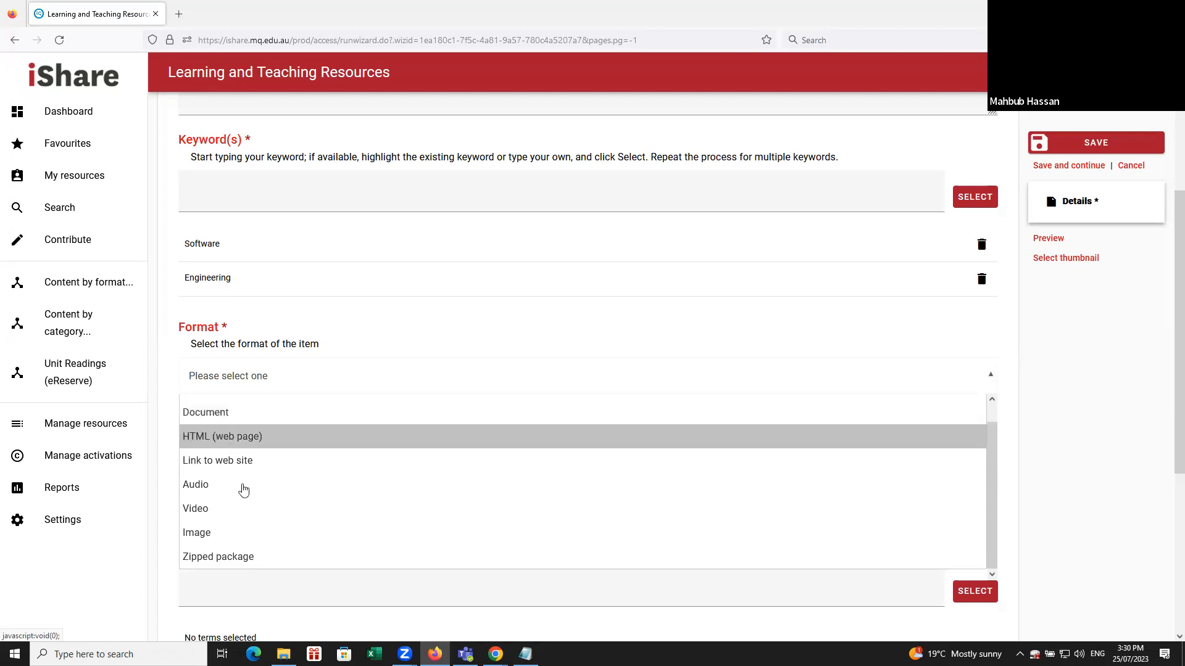
pyautogui.click(244, 559)
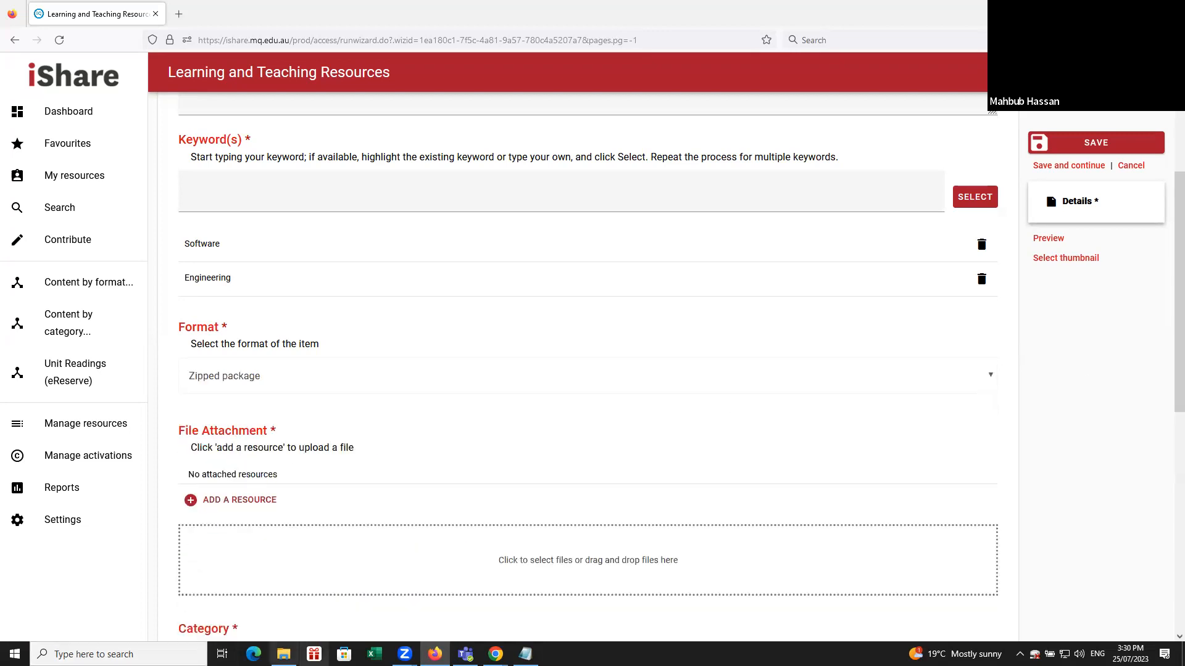
# Attach EQUELLA 6.3.zip from the TECHE post folder in File Explorer to the resource, and get the file window out of the way.
pyautogui.click(284, 654)
pyautogui.doubleClick(589, 287)
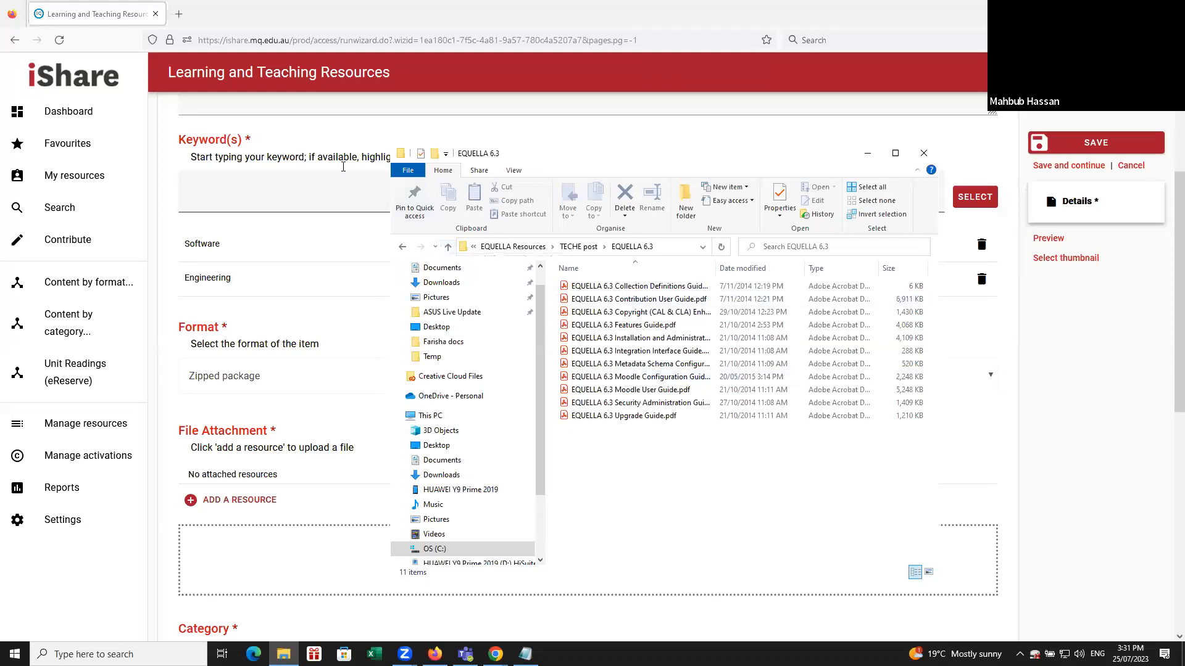
pyautogui.click(448, 247)
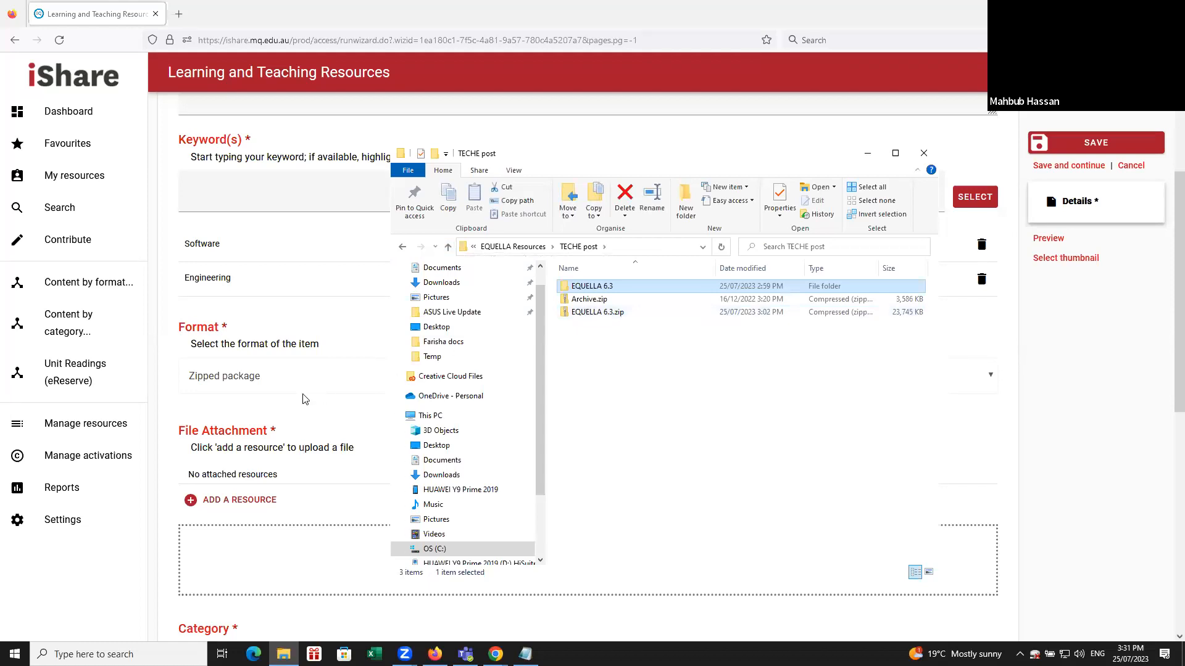
pyautogui.scroll(-2, 295, 400)
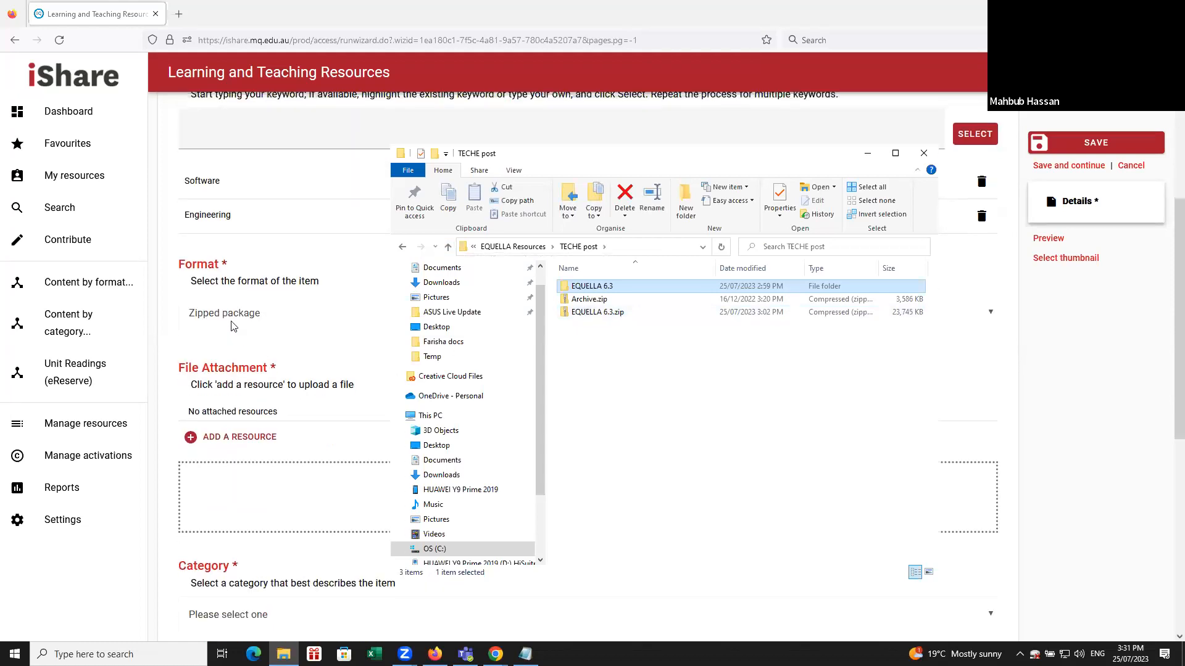
pyautogui.click(607, 312)
pyautogui.moveTo(501, 365); pyautogui.dragTo(319, 511)
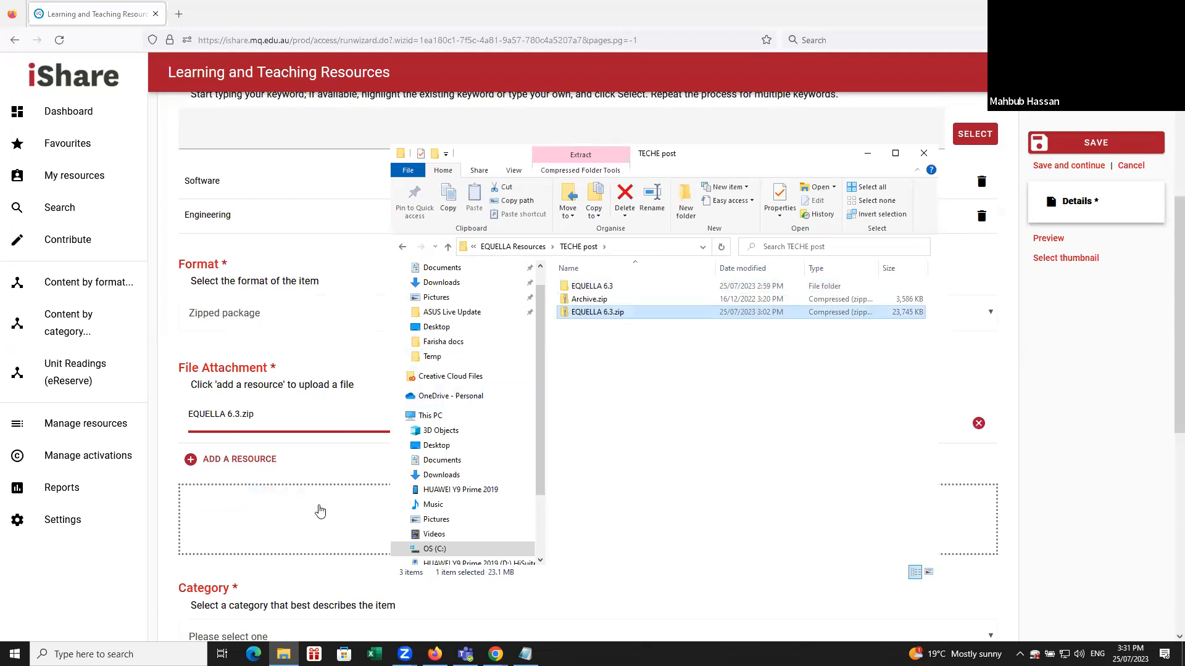
pyautogui.click(867, 154)
# Set the item's category to Lecture.
pyautogui.scroll(-3, 841, 407)
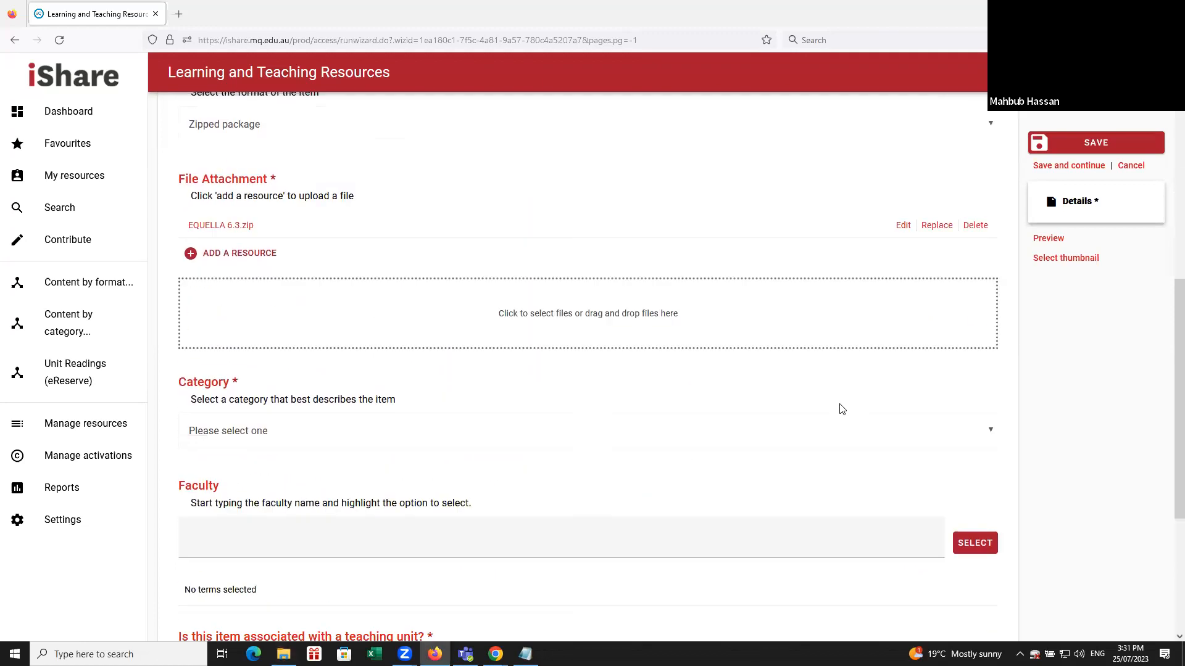
pyautogui.click(309, 436)
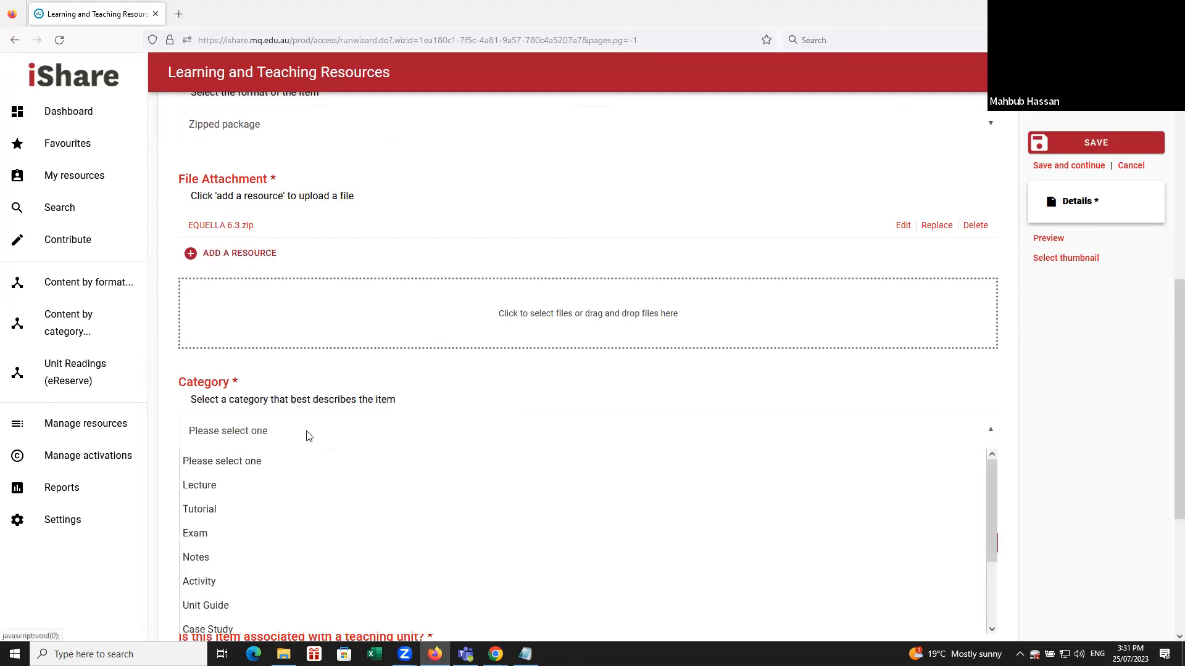
pyautogui.click(229, 489)
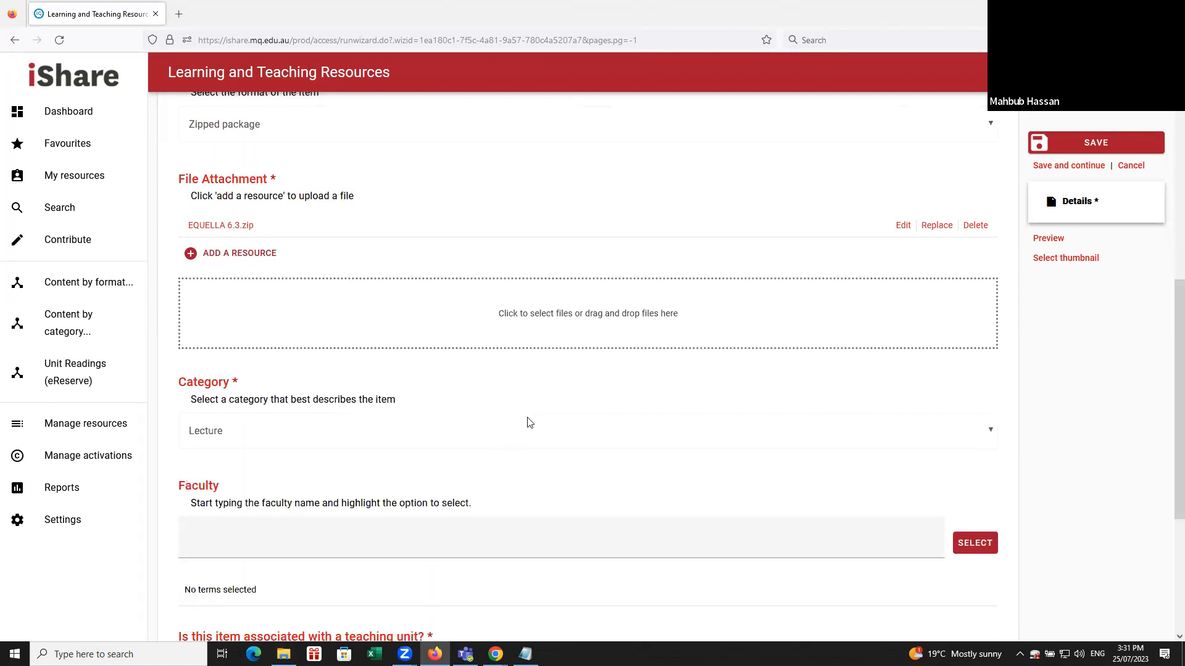
# Search the faculties for "science" and choose Faculty of Science and Engineering (FSE).
pyautogui.scroll(-1, 531, 423)
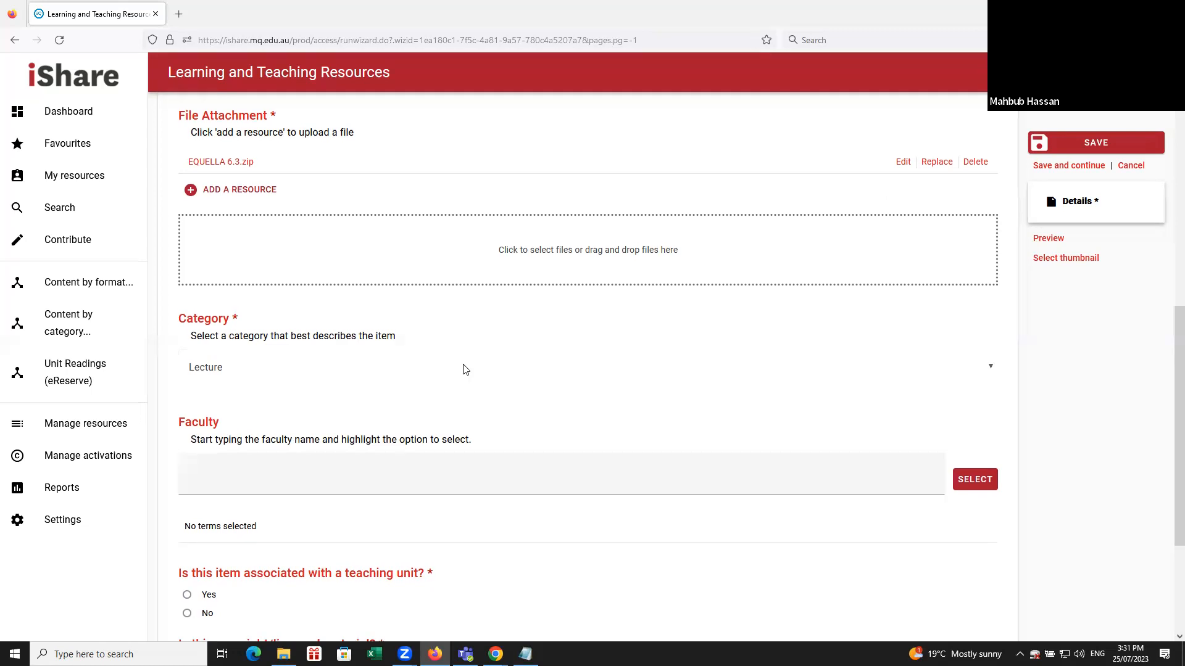
pyautogui.scroll(-1, 444, 357)
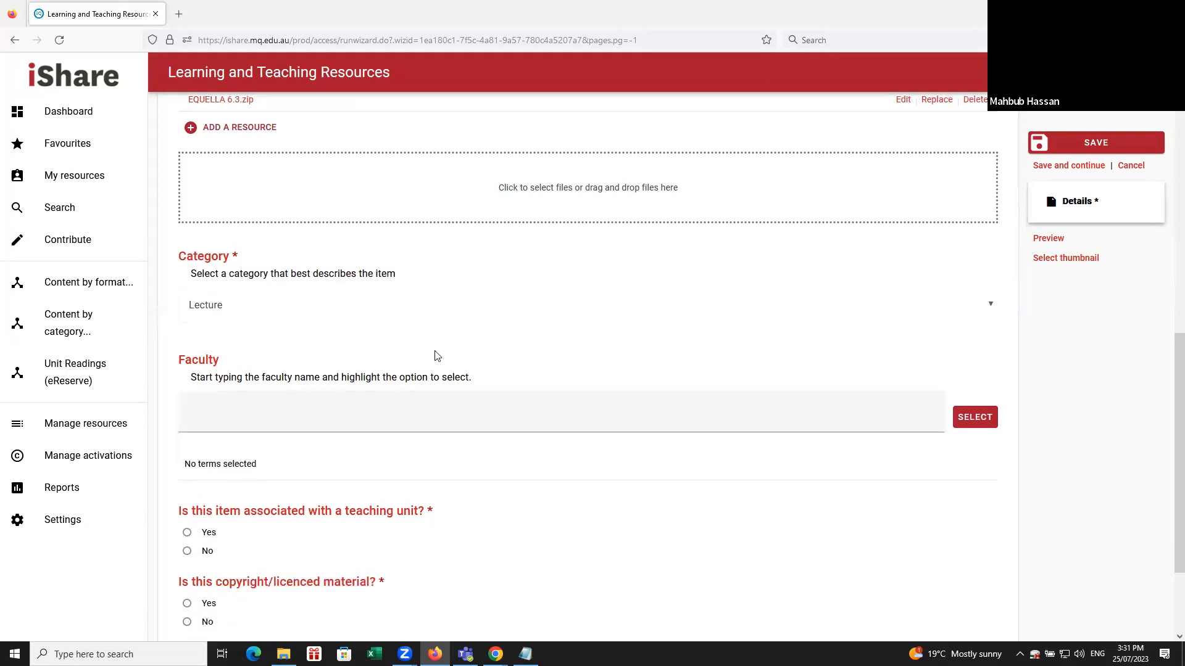
pyautogui.click(276, 409)
pyautogui.write('science')
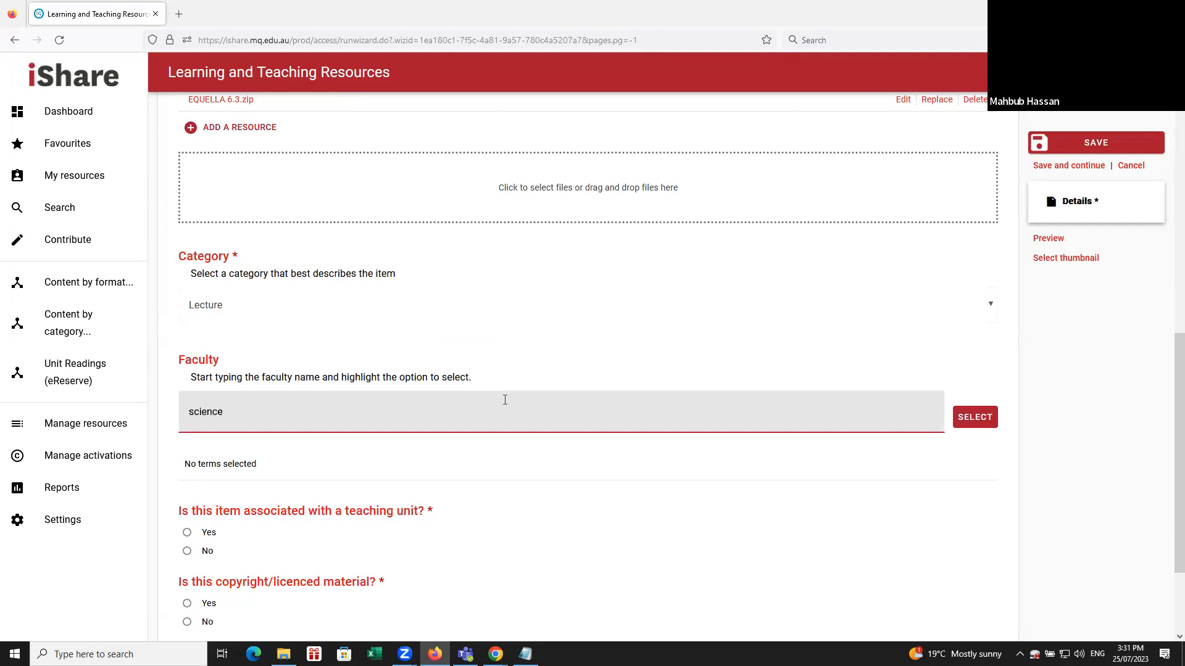
pyautogui.click(361, 483)
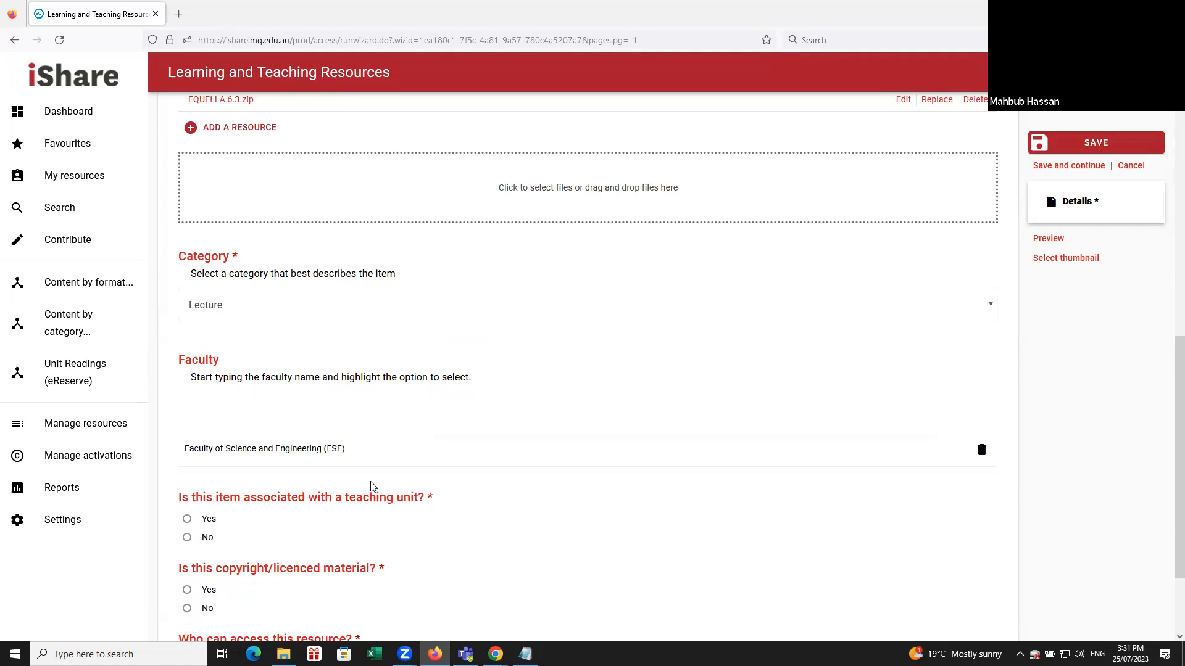
# Answer Yes to whether the item is associated with a teaching unit.
pyautogui.scroll(-2, 372, 488)
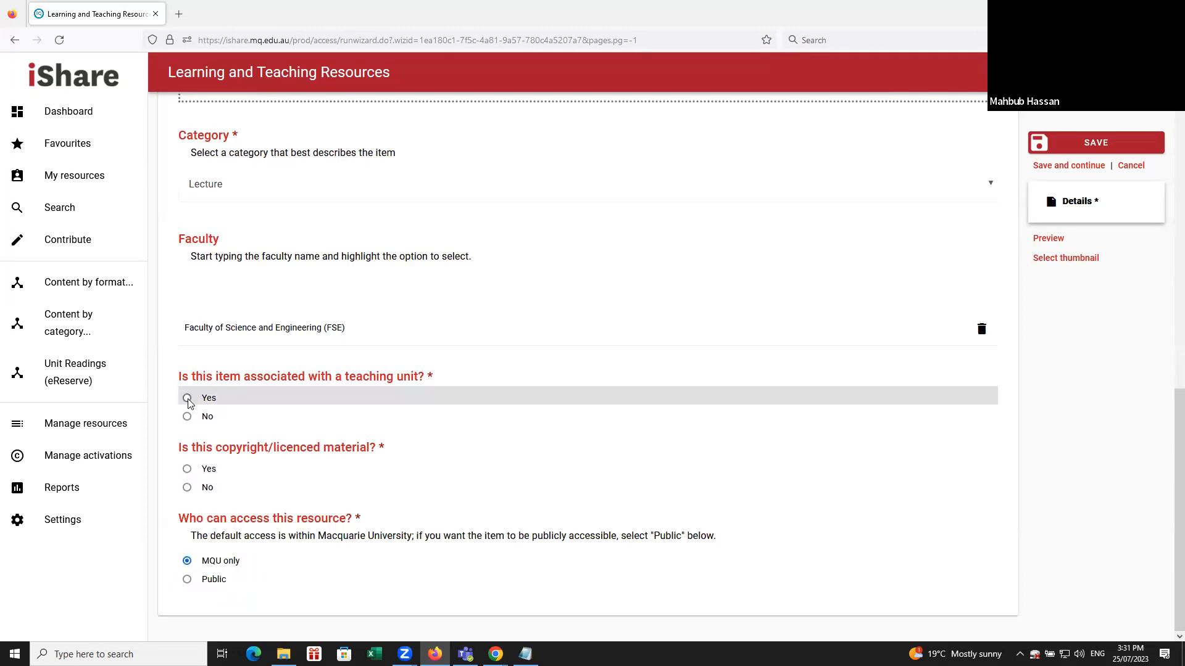
pyautogui.click(187, 399)
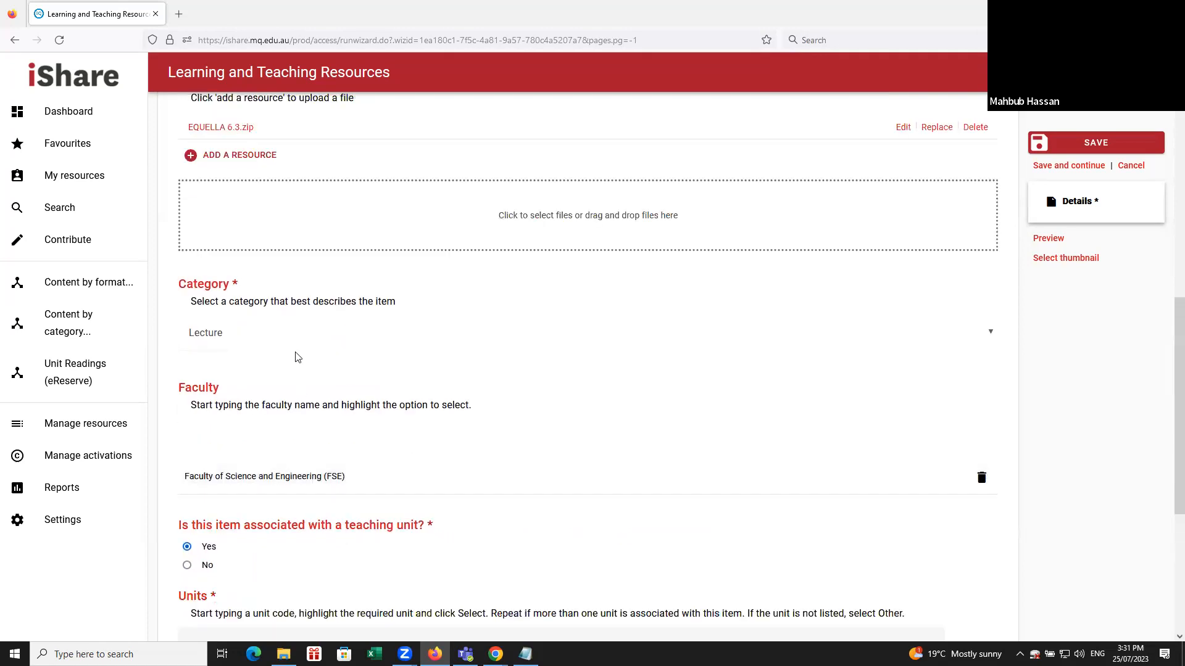
pyautogui.scroll(-5, 295, 366)
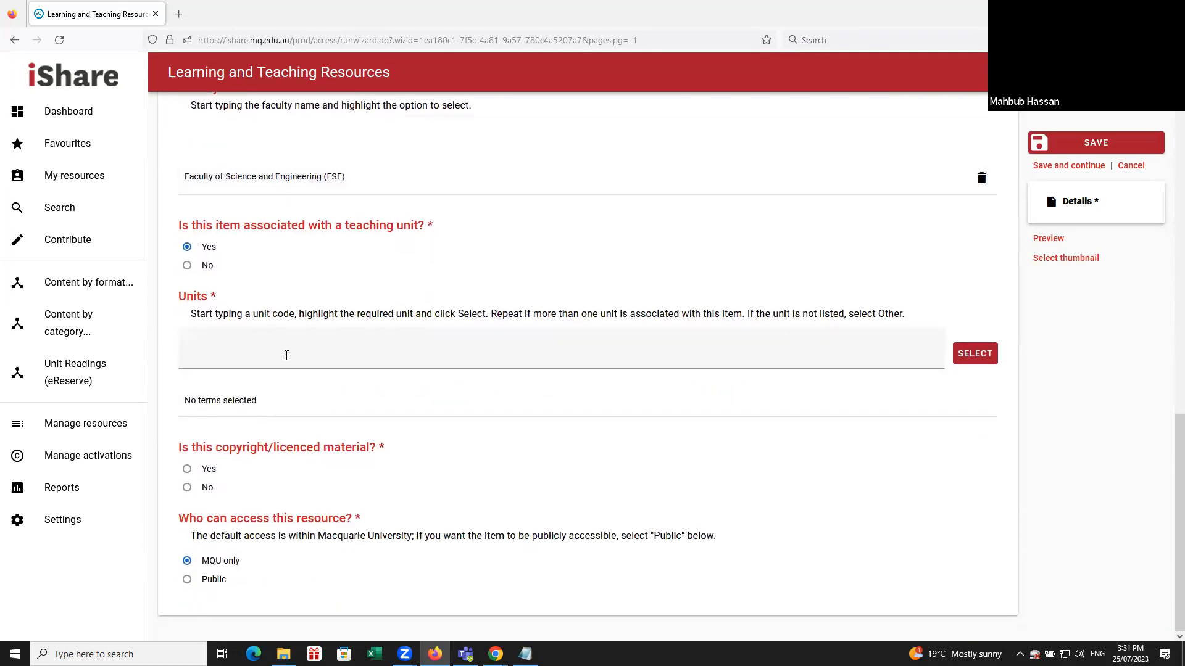
# Search the units for "comp2050" and associate the item with COMP2050 Software Engineering.
pyautogui.click(286, 355)
pyautogui.write('comp')
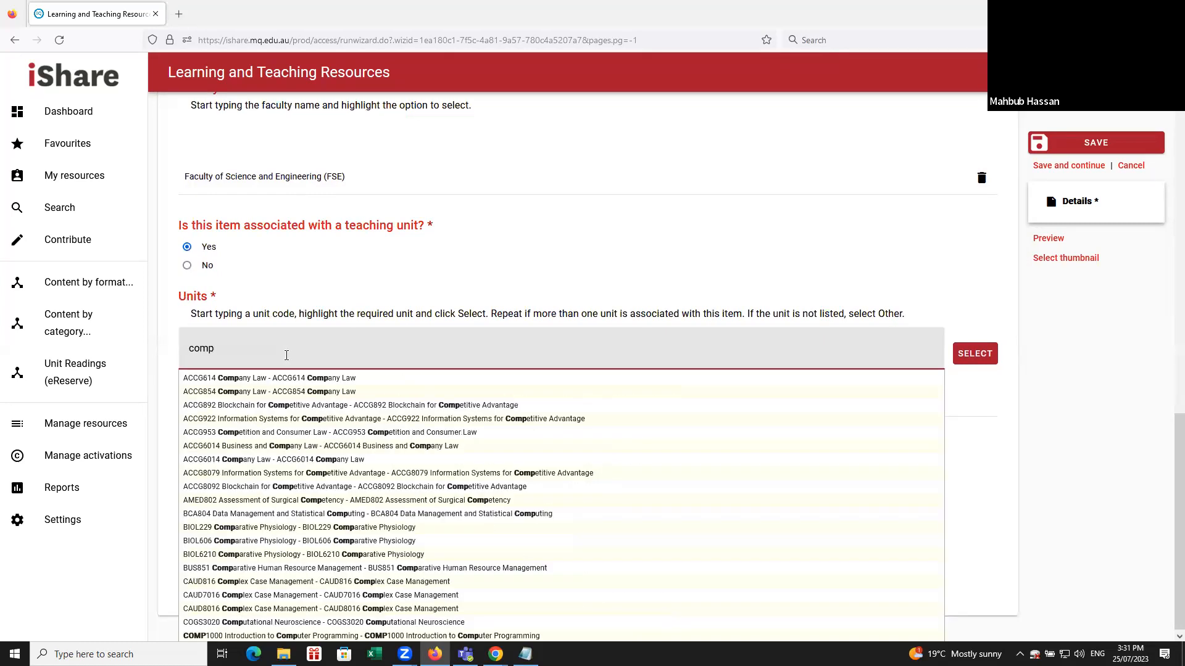
pyautogui.write('2050')
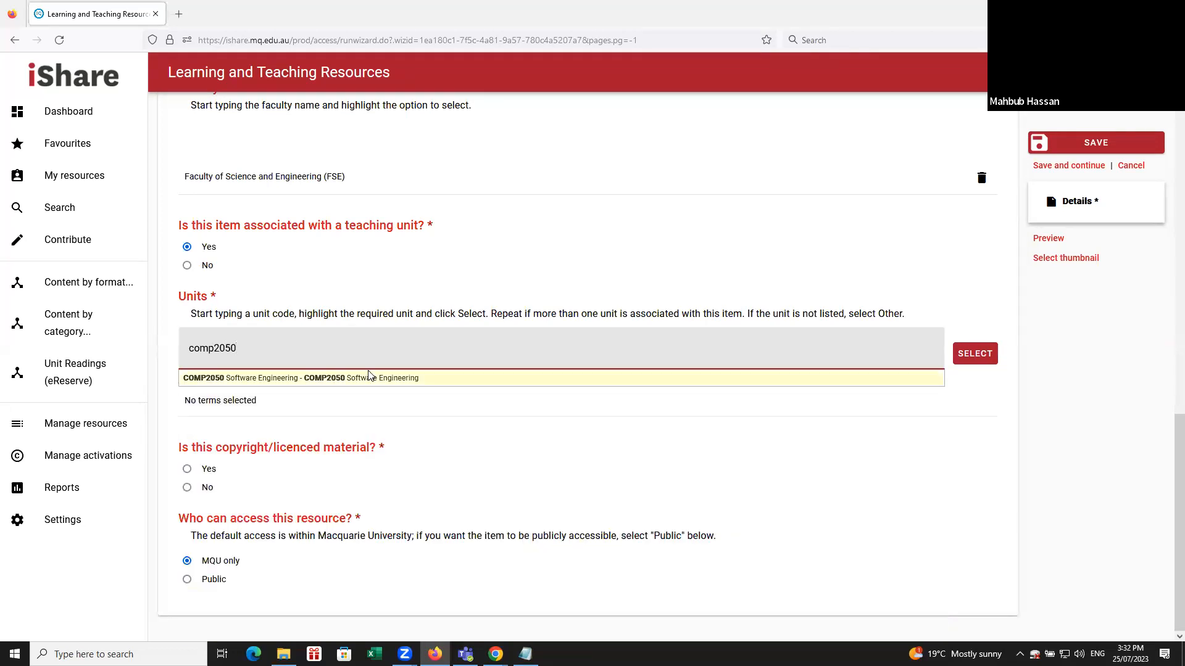
pyautogui.click(381, 378)
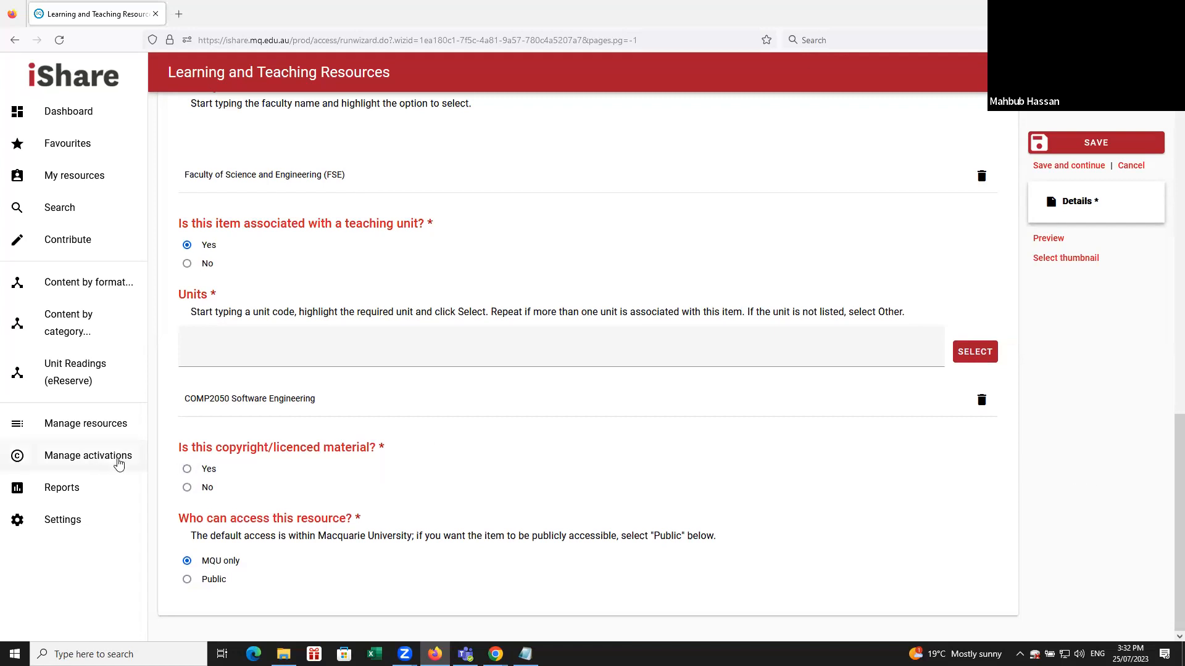
# Answer No to whether the item is copyright/licenced material, and enter the author's name.
pyautogui.click(187, 487)
pyautogui.scroll(-4, 326, 489)
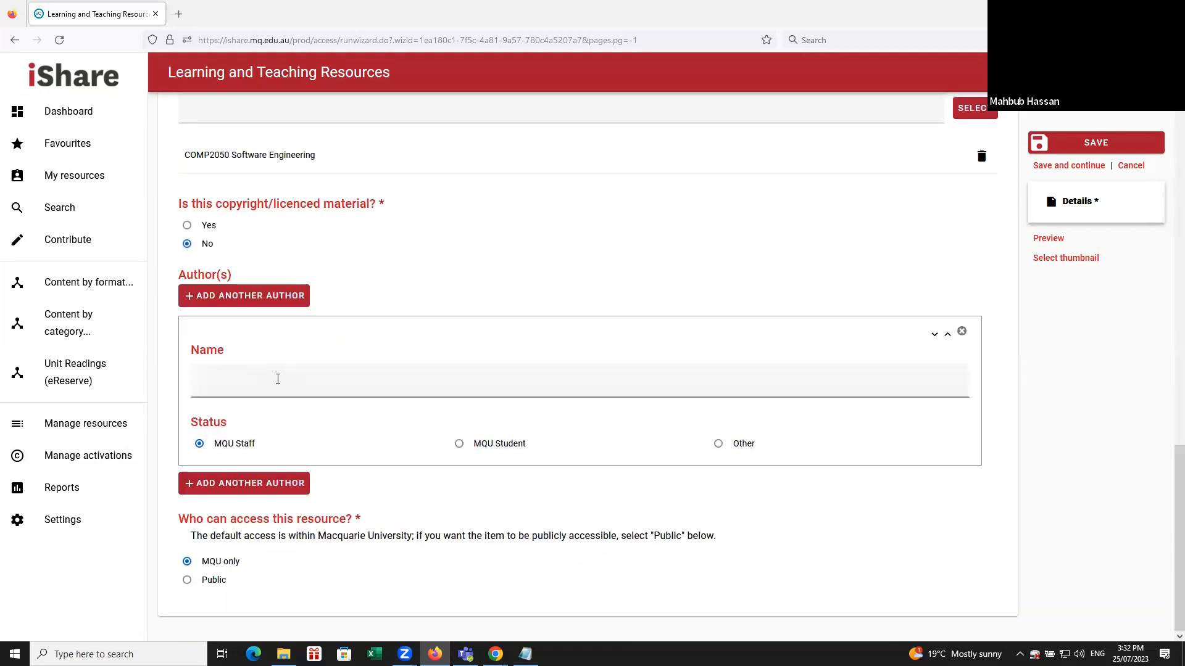
pyautogui.click(278, 378)
pyautogui.write('Mahbub')
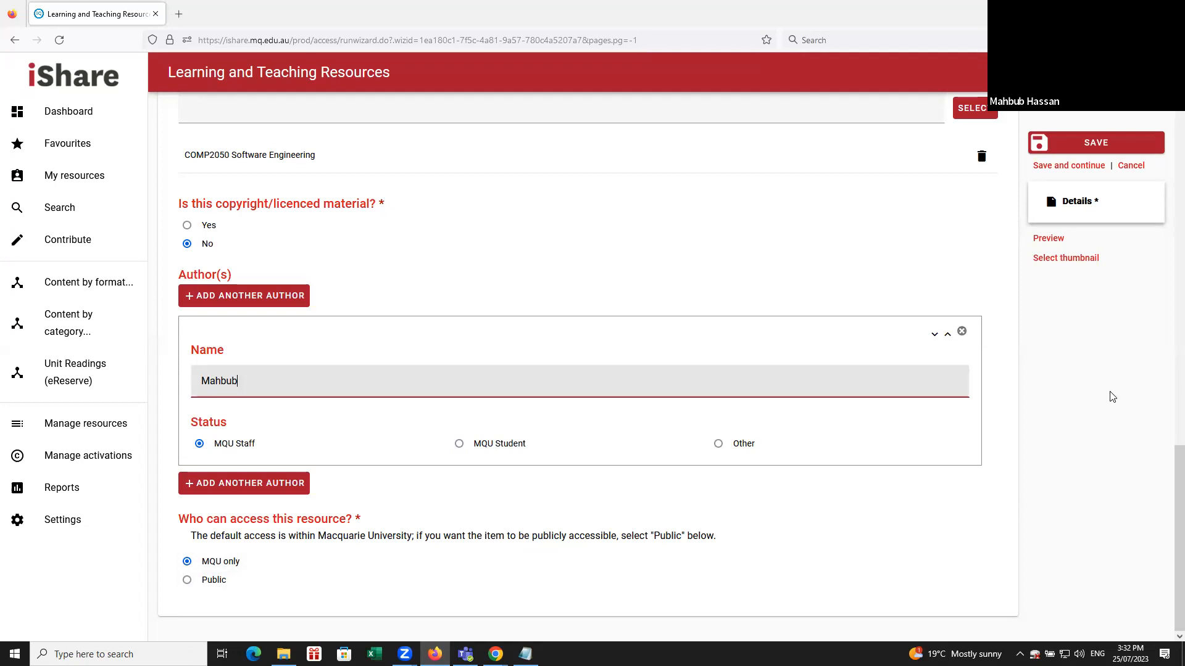
# Save and publish the item, and review its resource summary down to the attached file link.
pyautogui.click(1096, 142)
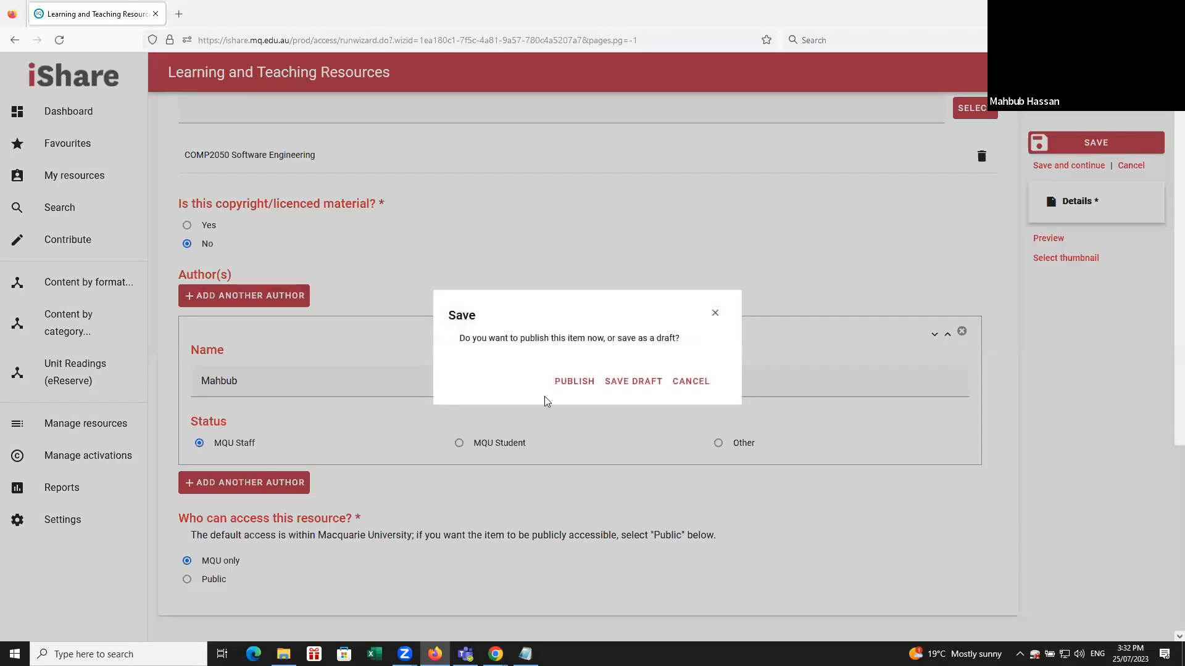
pyautogui.click(573, 380)
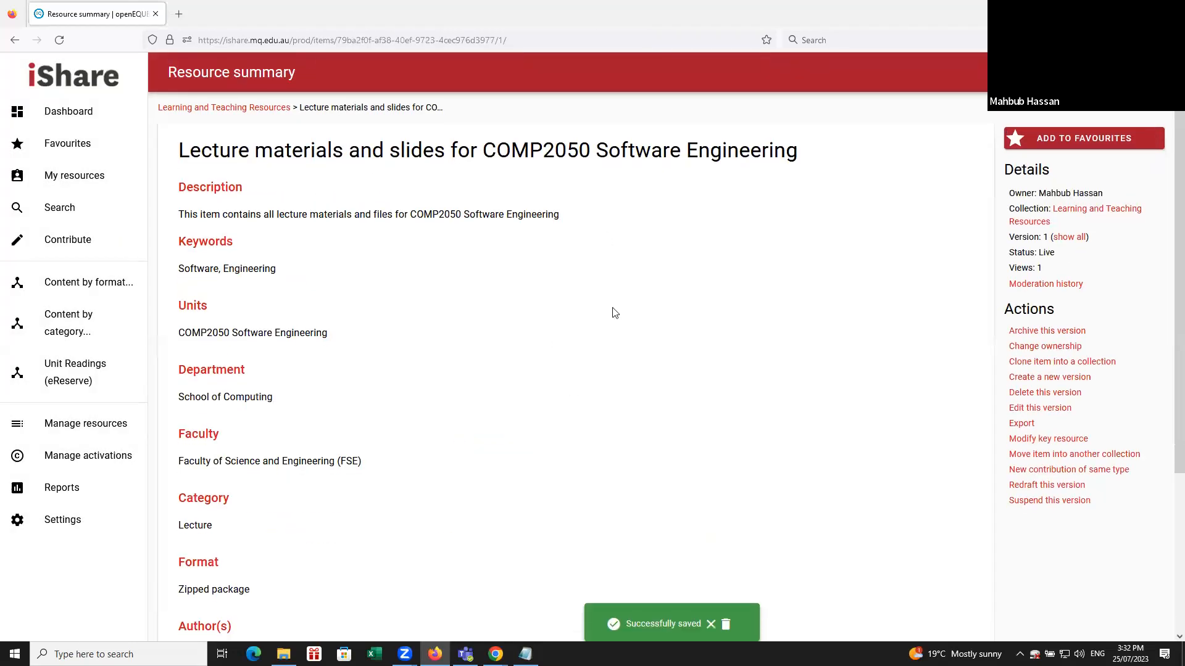
pyautogui.scroll(-3, 613, 312)
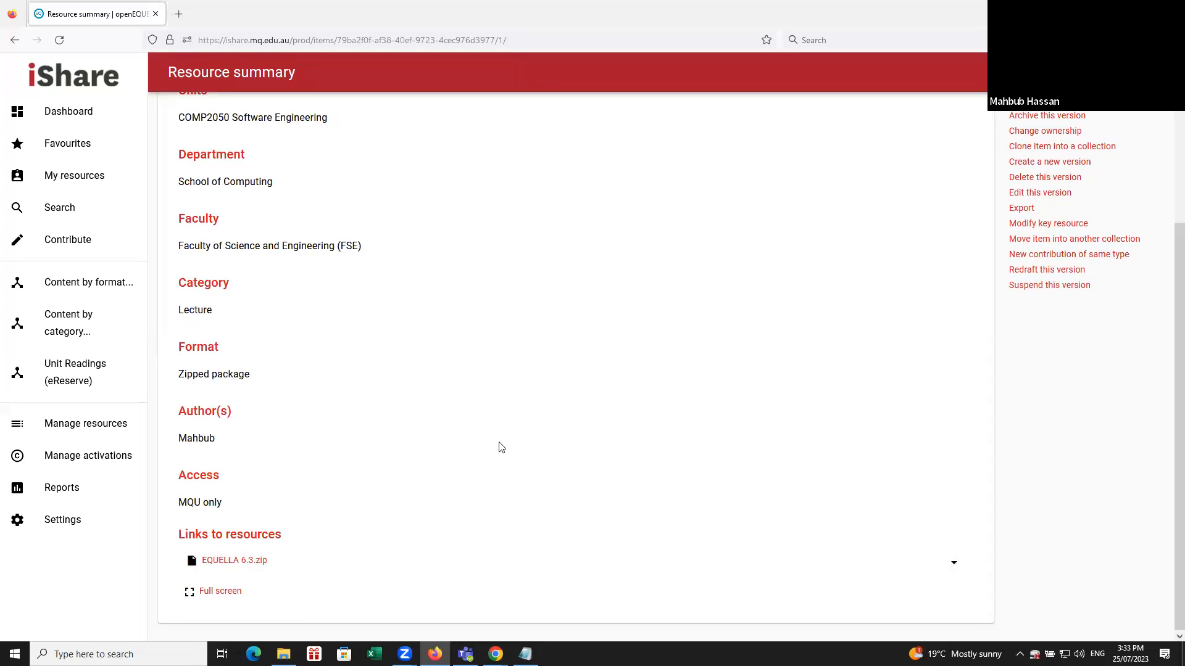
pyautogui.scroll(3, 501, 447)
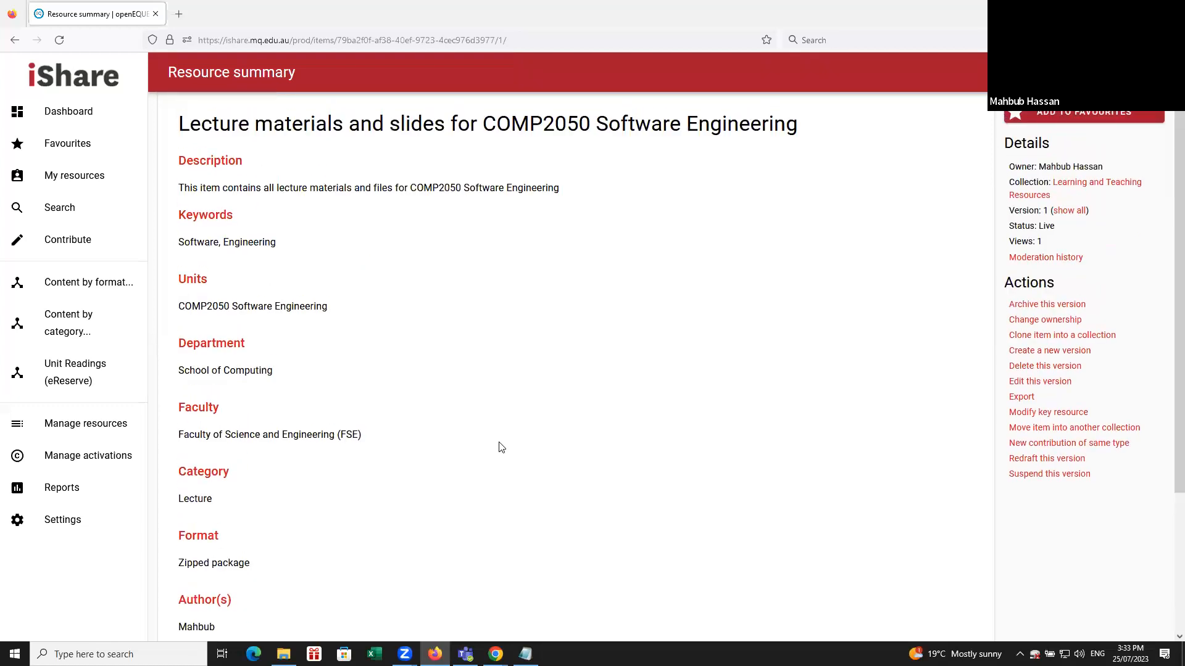
pyautogui.scroll(-3, 501, 448)
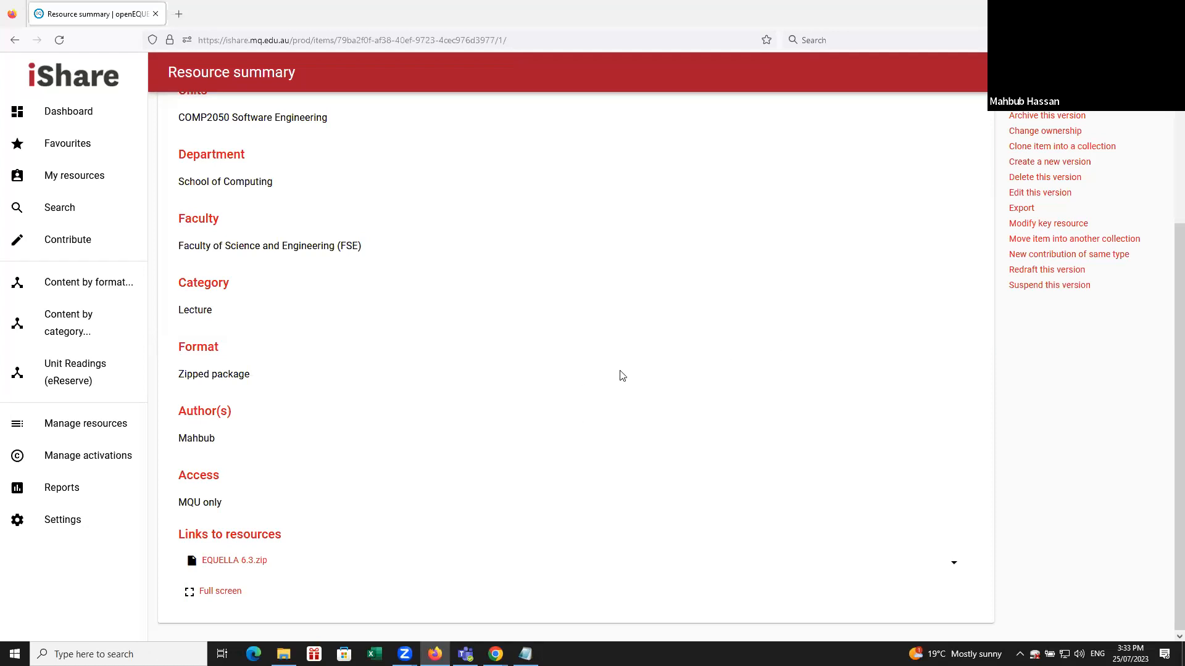
# Reopen the published item for editing and open the EQUELLA 6.3.zip attachment's edit settings.
pyautogui.click(1014, 199)
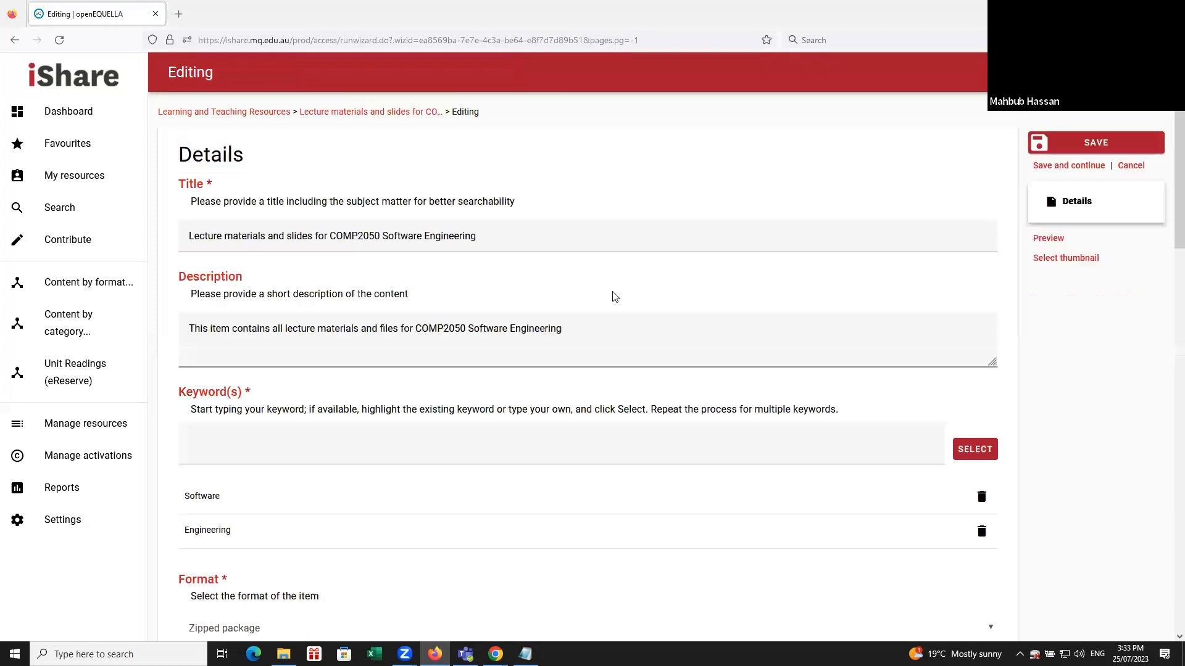
pyautogui.scroll(-5, 610, 297)
pyautogui.click(900, 352)
pyautogui.click(320, 273)
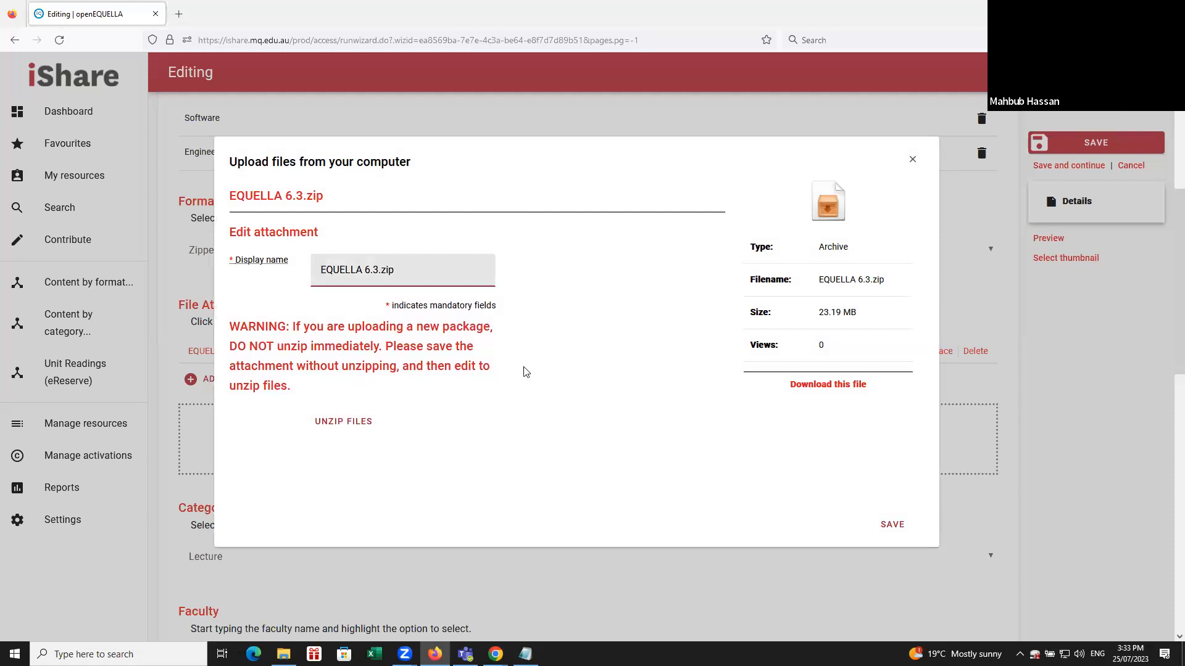
pyautogui.scroll(-2, 635, 367)
pyautogui.scroll(2, 638, 369)
# Unzip EQUELLA 6.3.zip, make all extracted files visible, and save the attachment and the item.
pyautogui.click(348, 422)
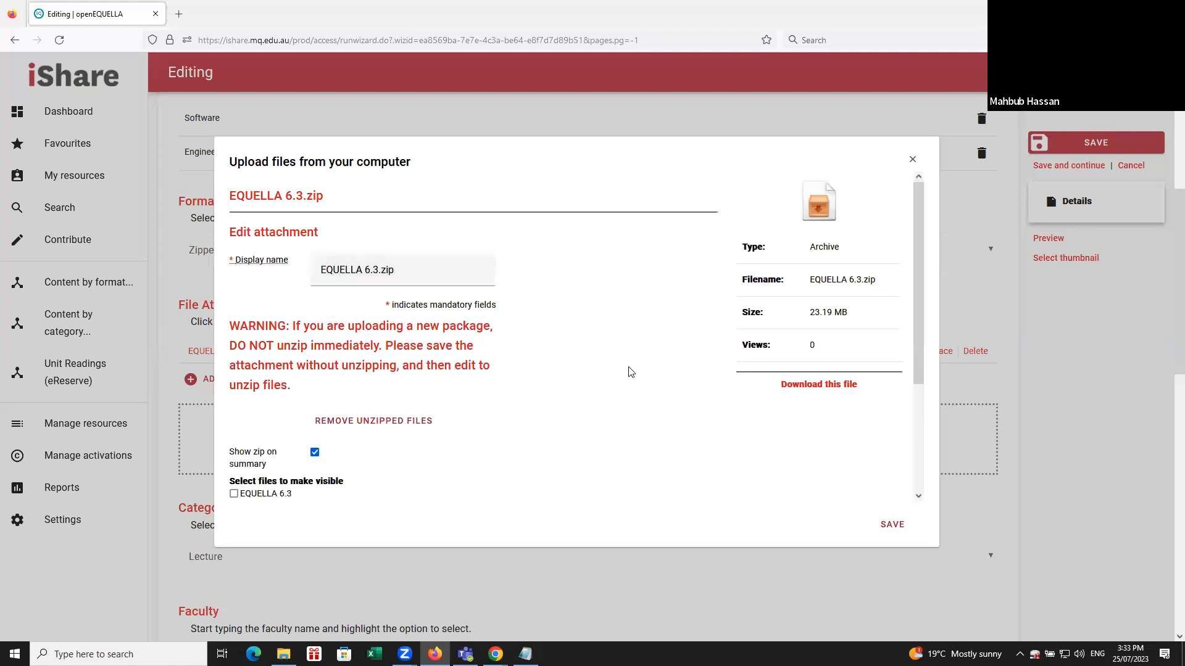
pyautogui.scroll(-3, 617, 364)
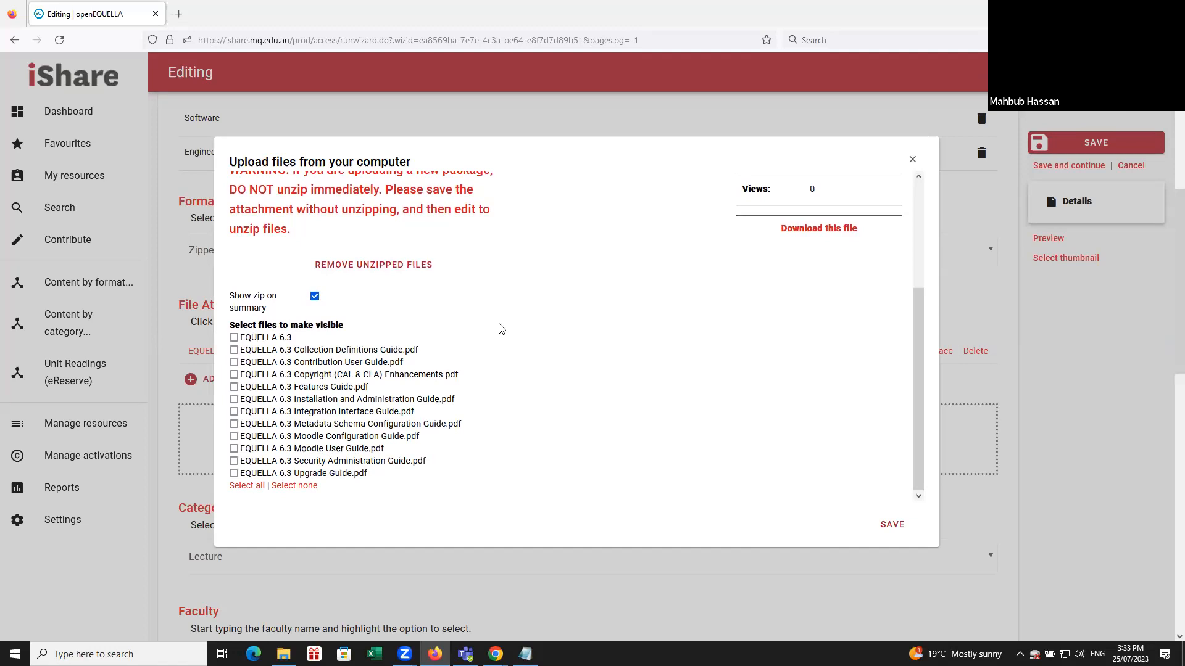
pyautogui.click(247, 486)
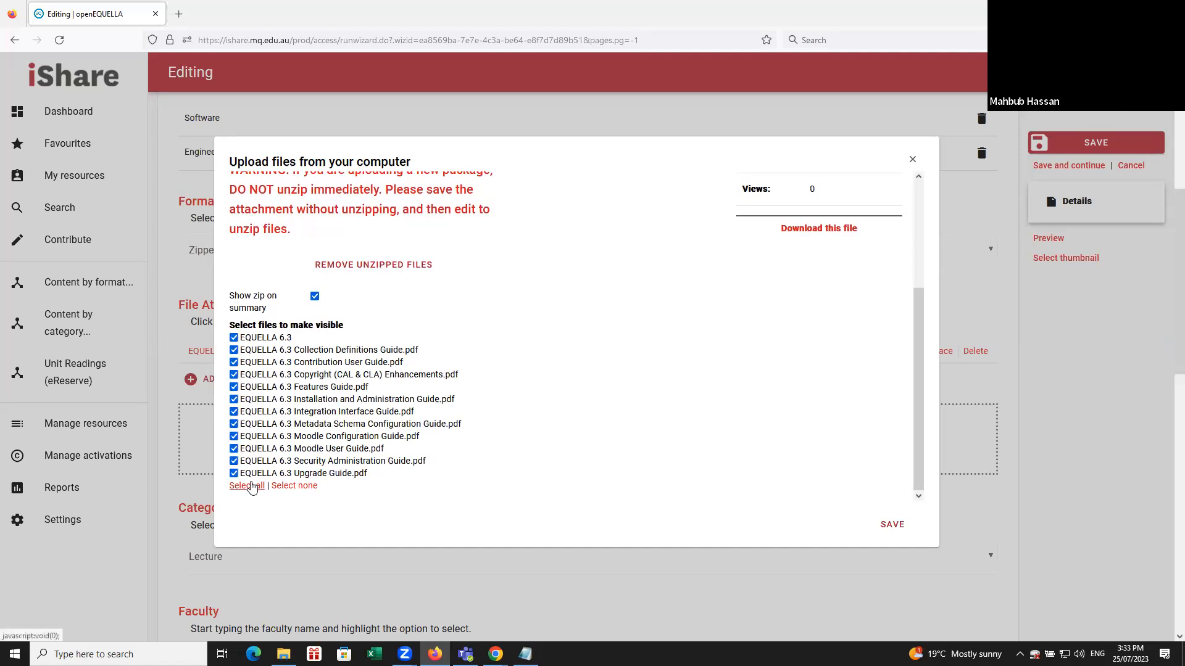
pyautogui.click(886, 531)
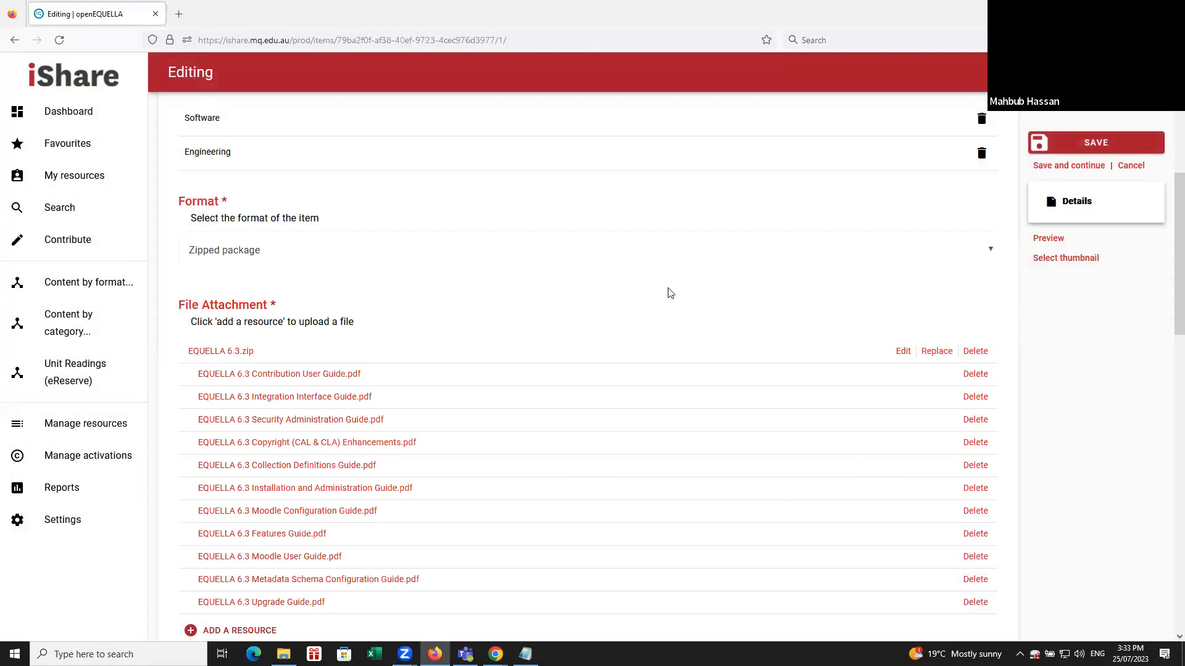
# Open EQUELLA 6.3 Moodle Configuration Guide.pdf from the item's resource links, highlight its web address, and return to the summary.
pyautogui.scroll(-7, 547, 322)
pyautogui.scroll(-3, 543, 327)
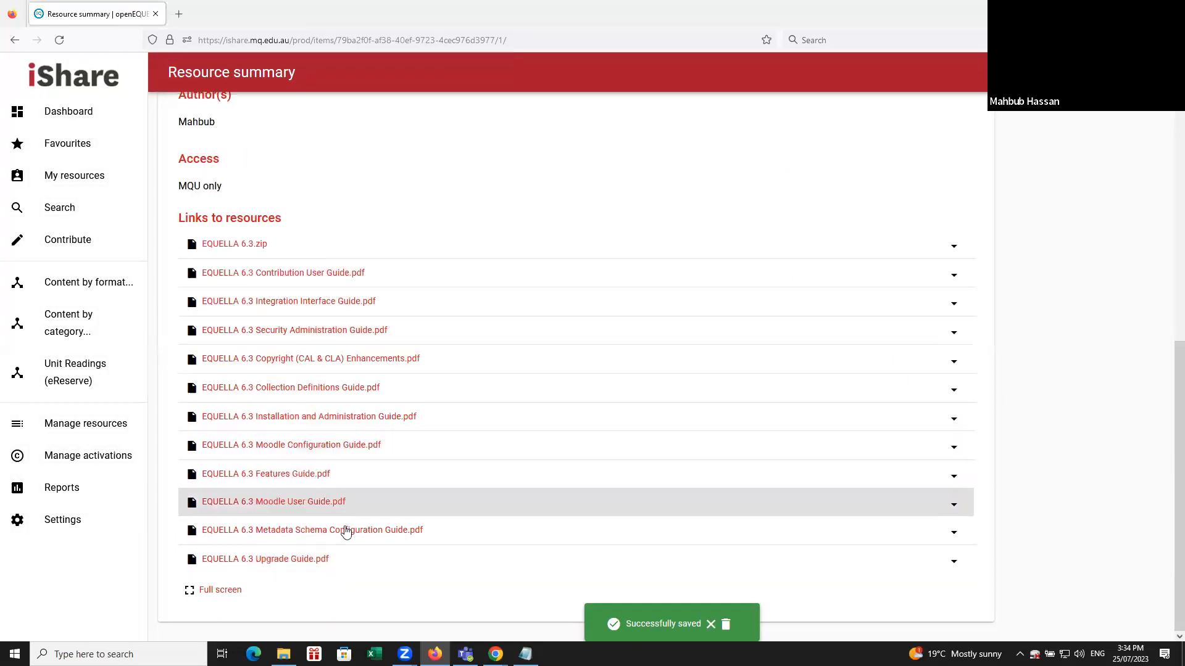
pyautogui.click(339, 447)
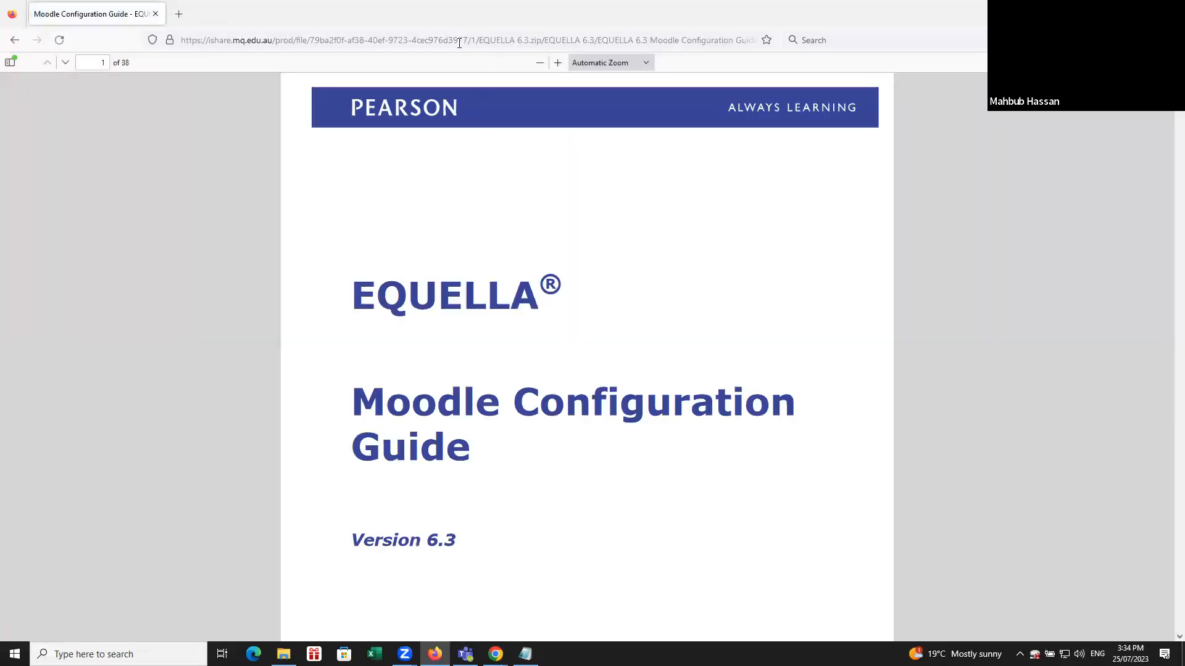
pyautogui.click(459, 40)
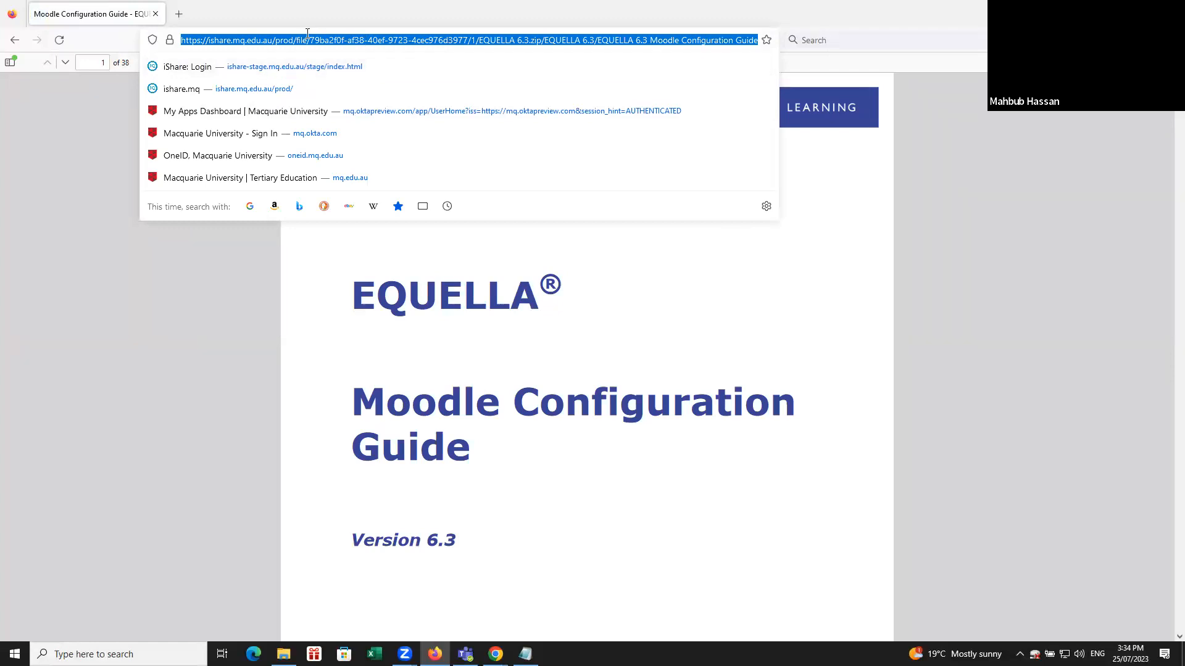
pyautogui.click(15, 43)
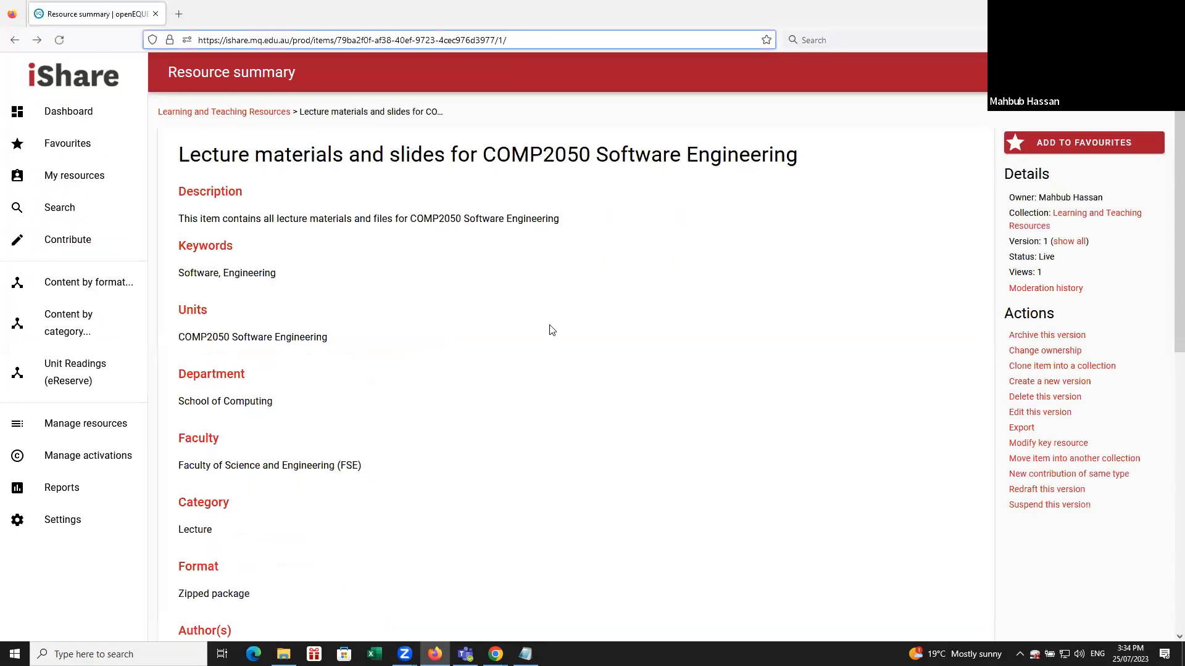
# View EQUELLA 6.3 Security Administration Guide.pdf with its web address highlighted, and return to the resource summary.
pyautogui.scroll(-8, 548, 327)
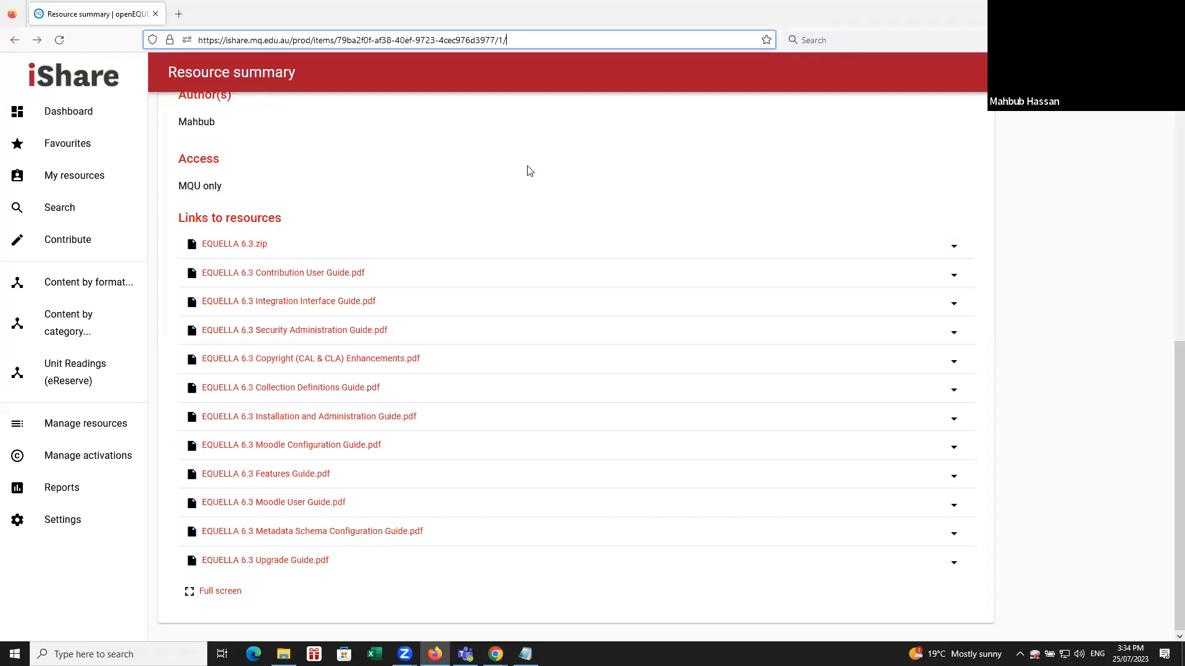
pyautogui.click(301, 332)
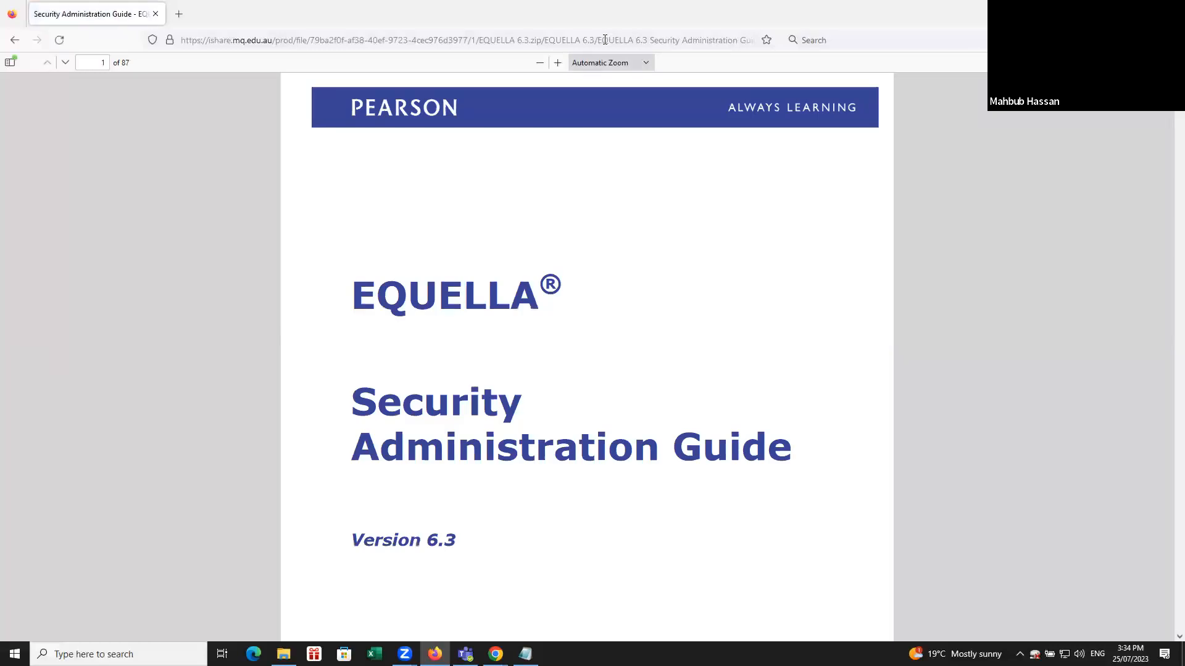
pyautogui.click(626, 40)
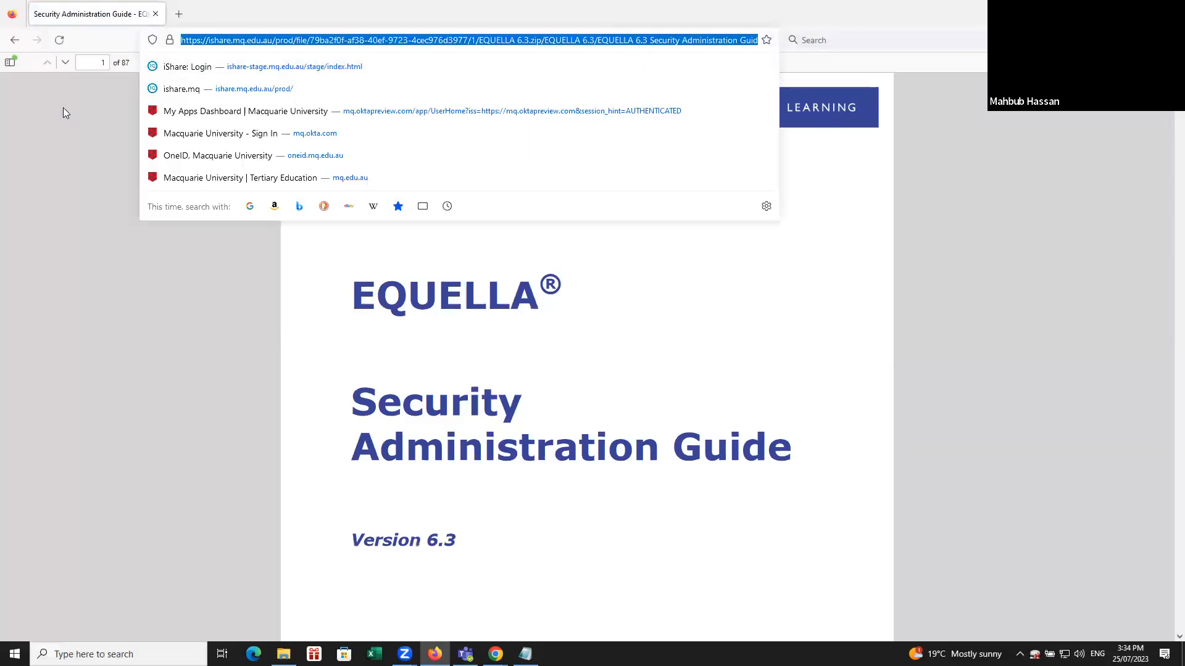
pyautogui.click(15, 41)
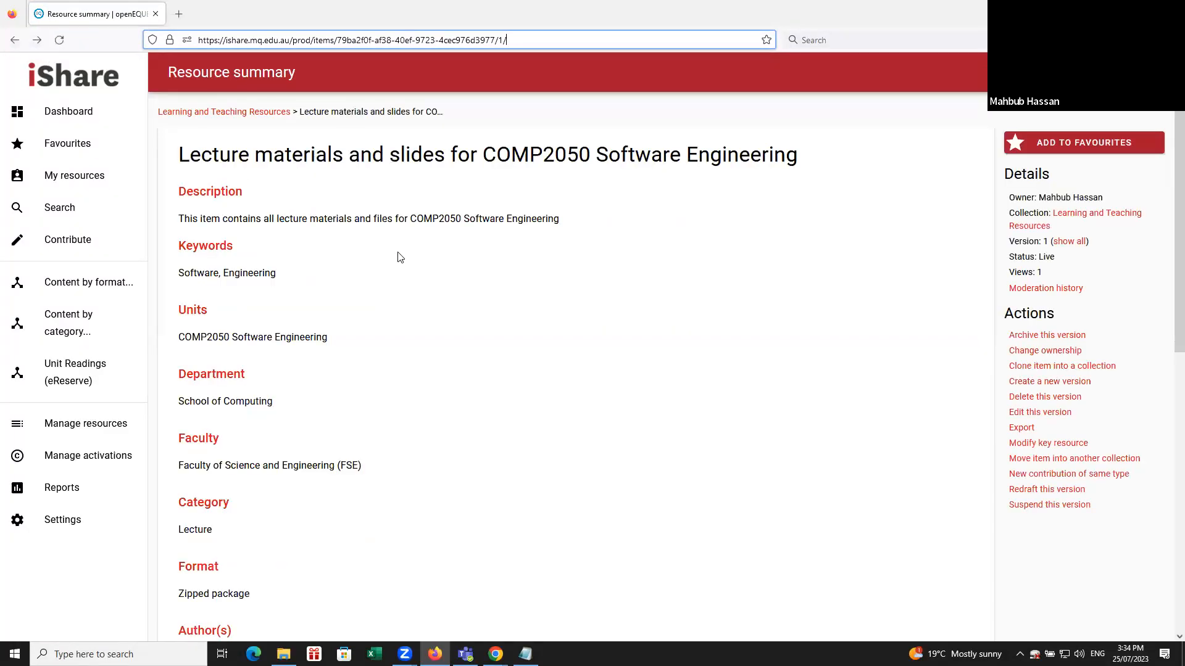
# Examine the item's summary page, its web address, and the individual file links listed under Links to resources.
pyautogui.scroll(-8, 401, 258)
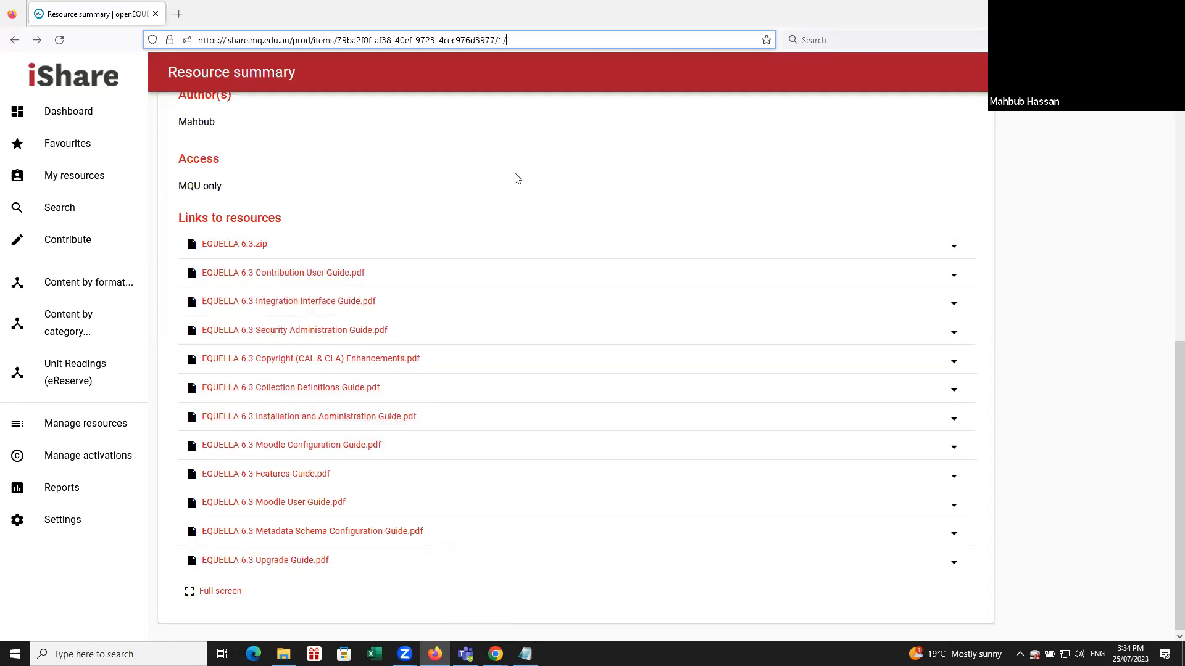
pyautogui.scroll(6, 518, 186)
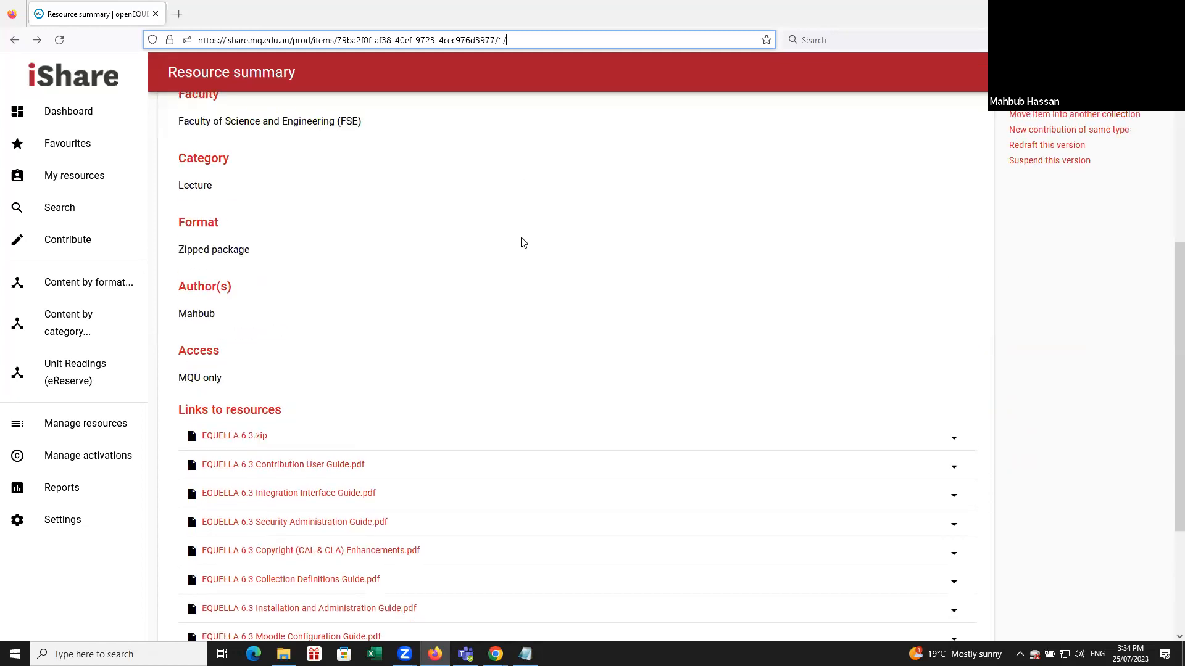
pyautogui.scroll(2, 522, 242)
pyautogui.moveTo(554, 40); pyautogui.dragTo(171, 52)
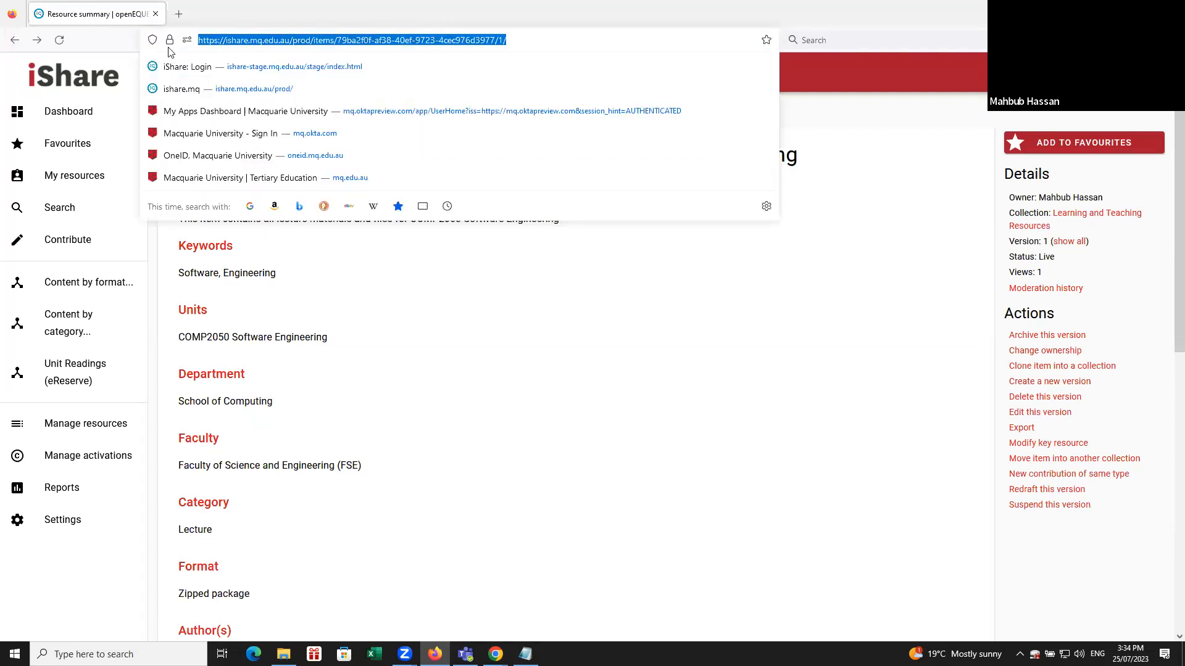
pyautogui.click(460, 349)
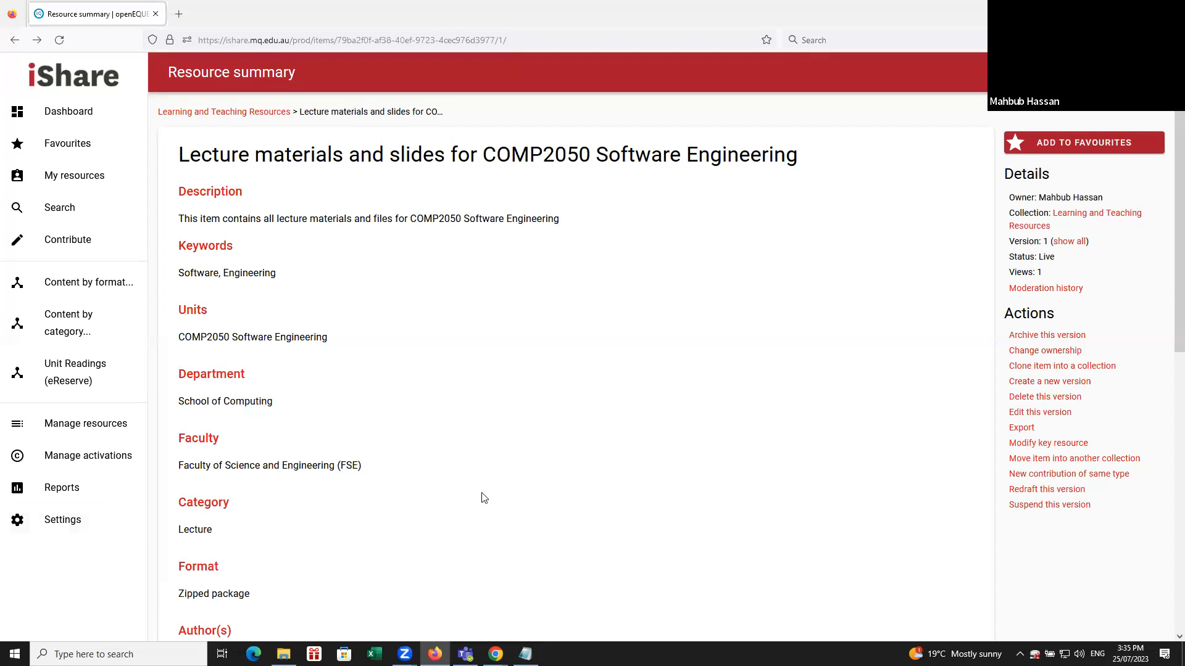
pyautogui.scroll(-7, 483, 498)
pyautogui.scroll(-2, 492, 494)
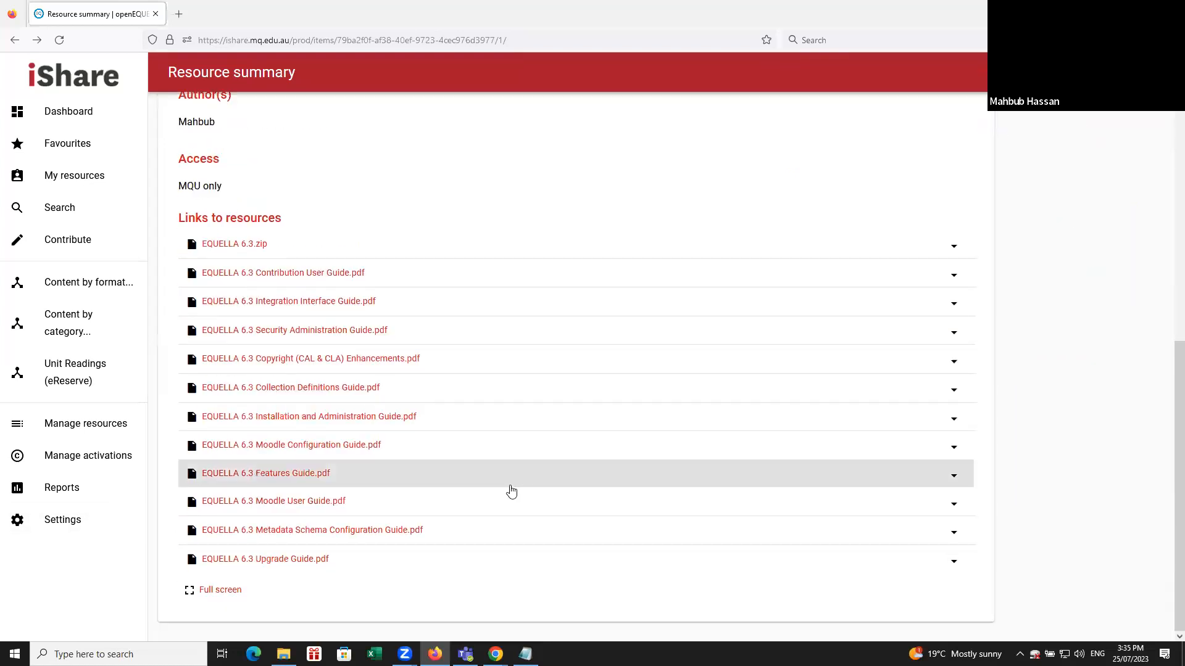
pyautogui.scroll(9, 503, 401)
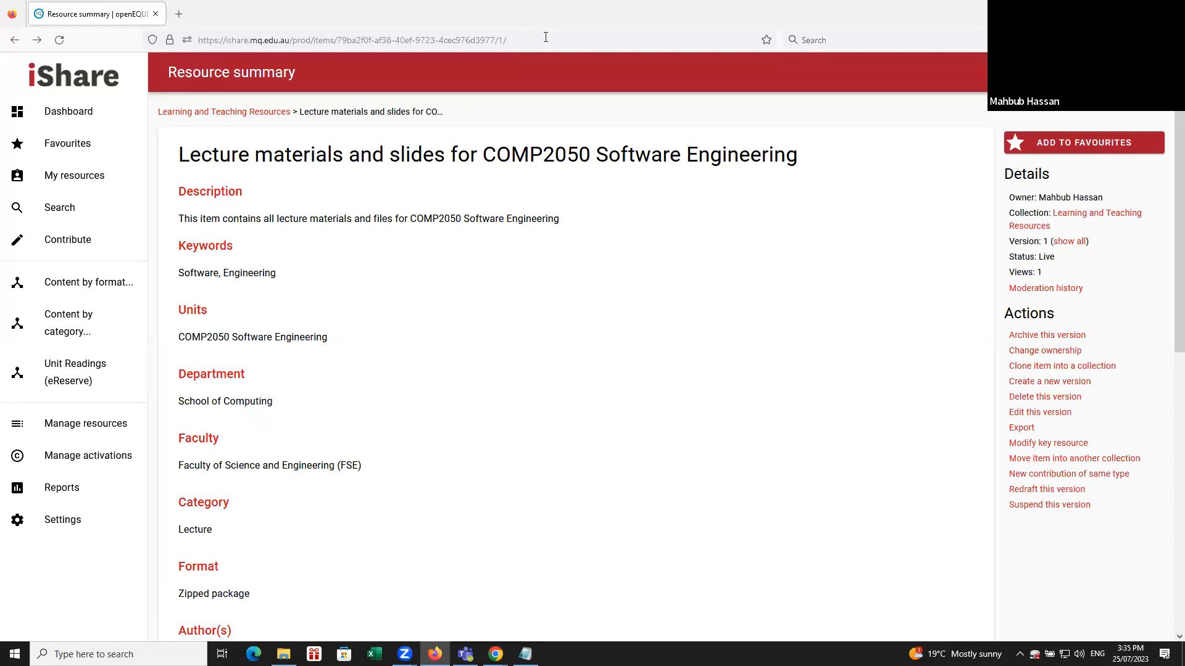
pyautogui.click(306, 33)
pyautogui.scroll(-5, 521, 348)
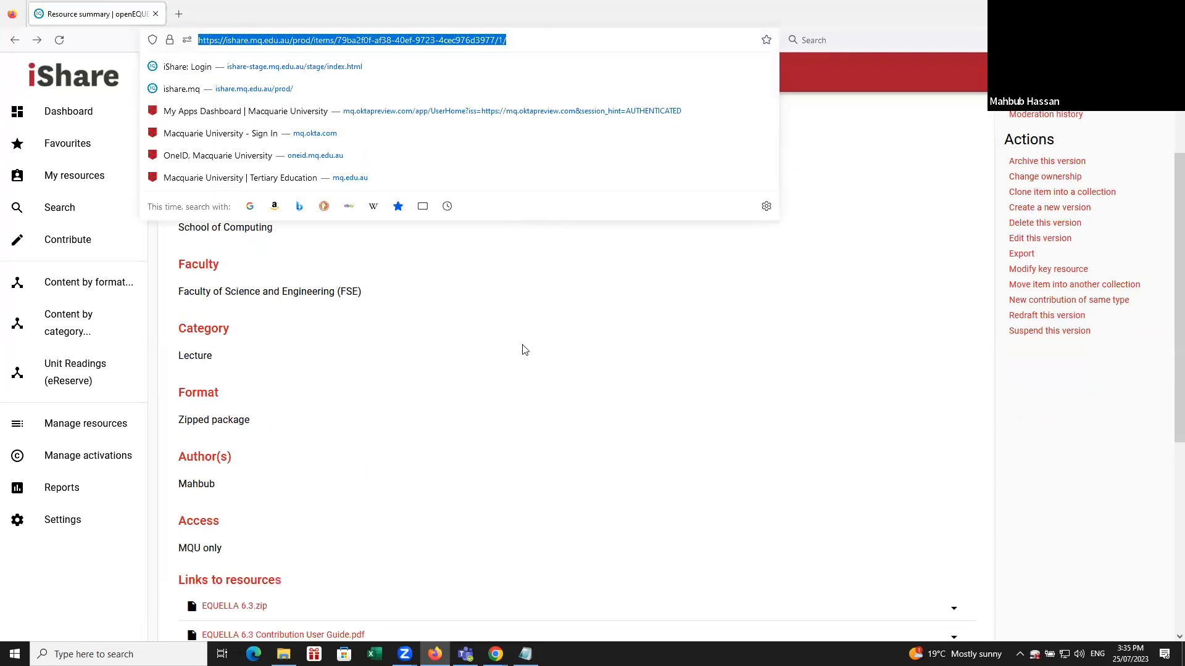
pyautogui.click(461, 347)
pyautogui.scroll(-3, 461, 347)
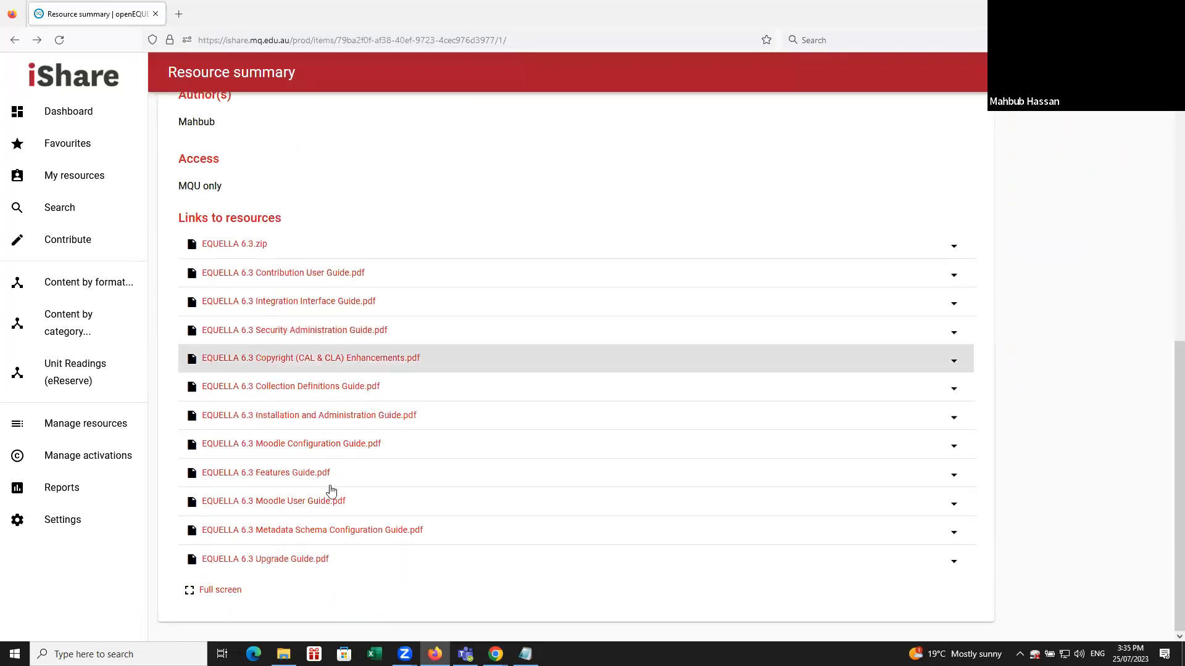